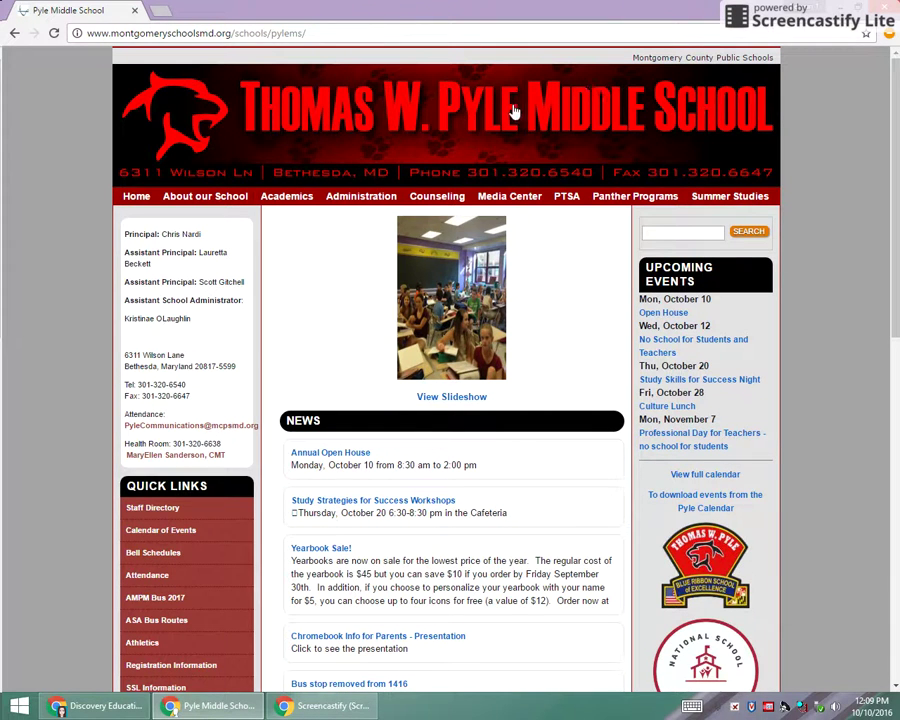
# Open Discovery Education from the Pyle Media Center's Online Resources page.
pyautogui.click(509, 199)
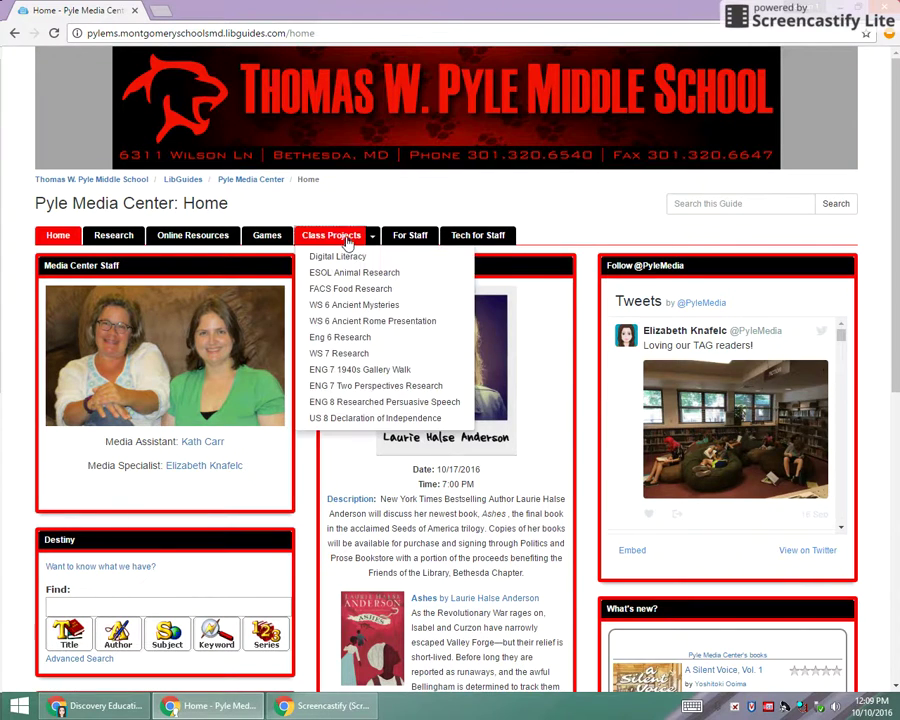
pyautogui.click(166, 235)
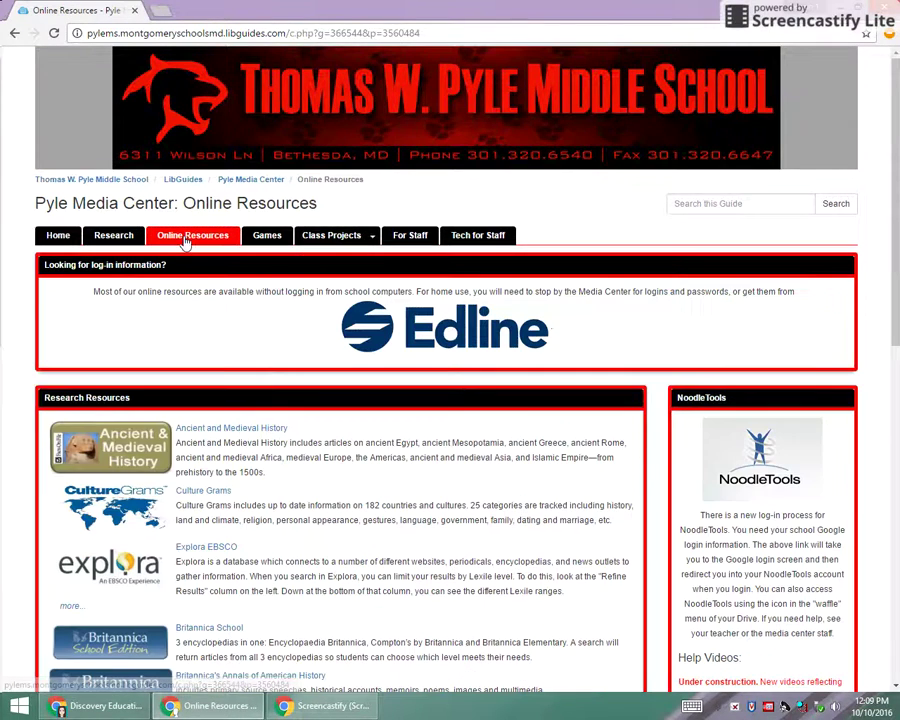
pyautogui.scroll(-5, 680, 385)
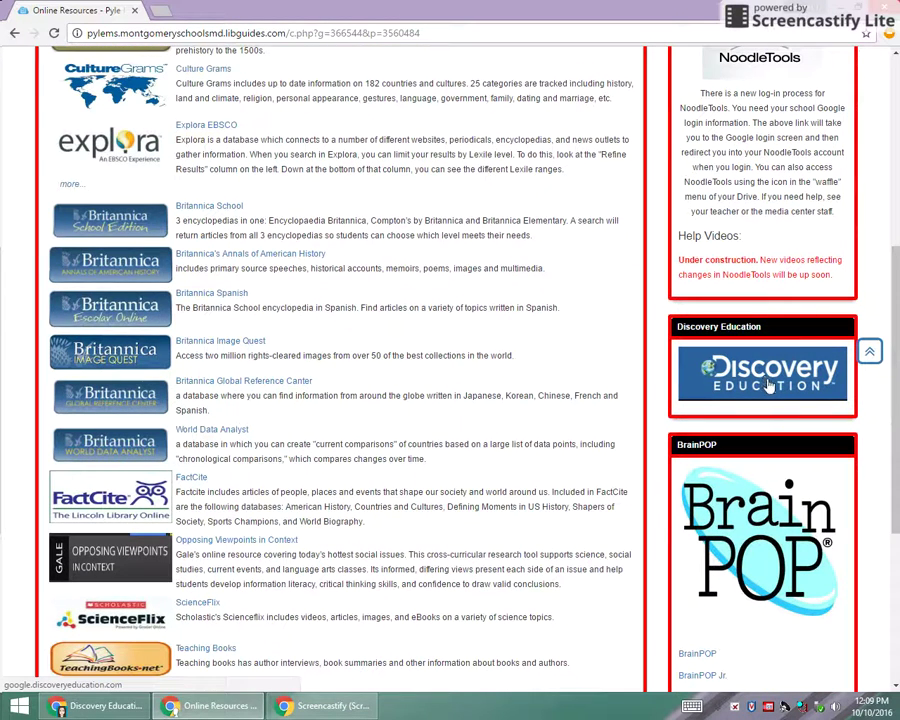
pyautogui.click(770, 387)
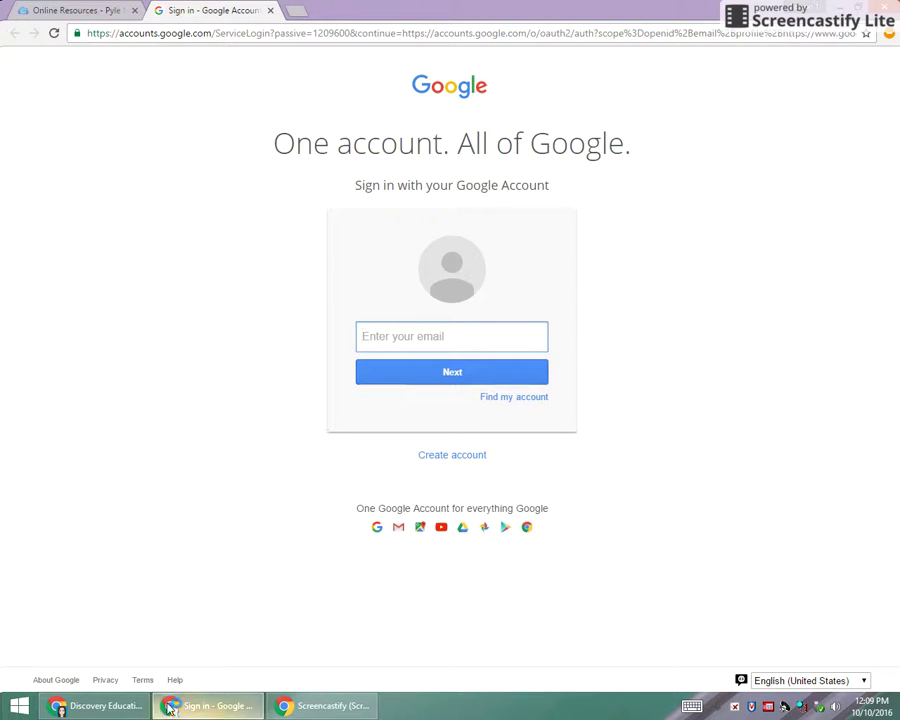
# Run a Discovery Education keyword search for 'plants'.
pyautogui.click(97, 706)
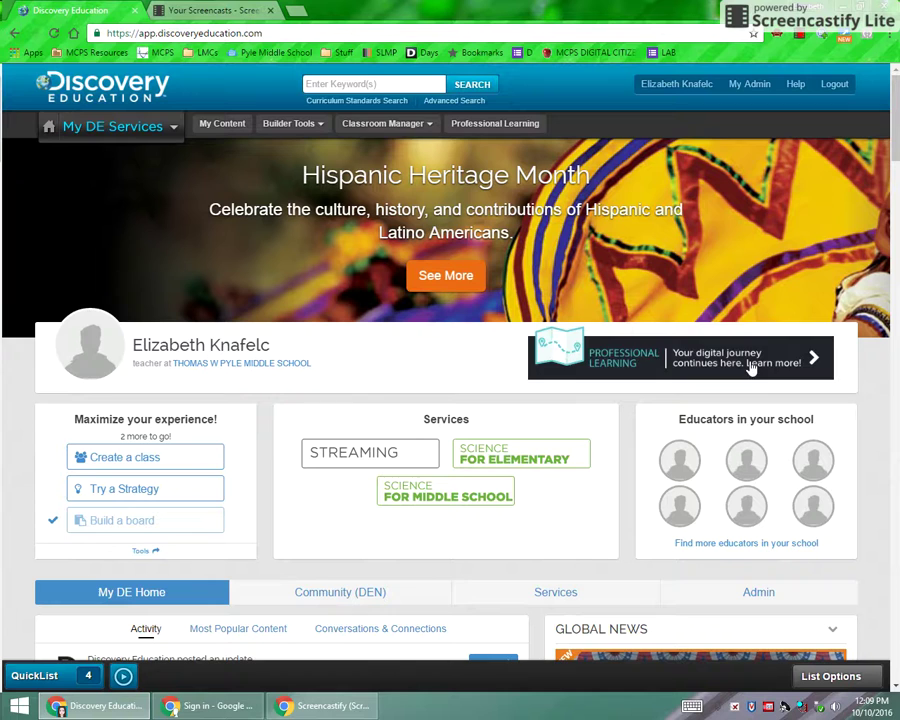
pyautogui.click(370, 83)
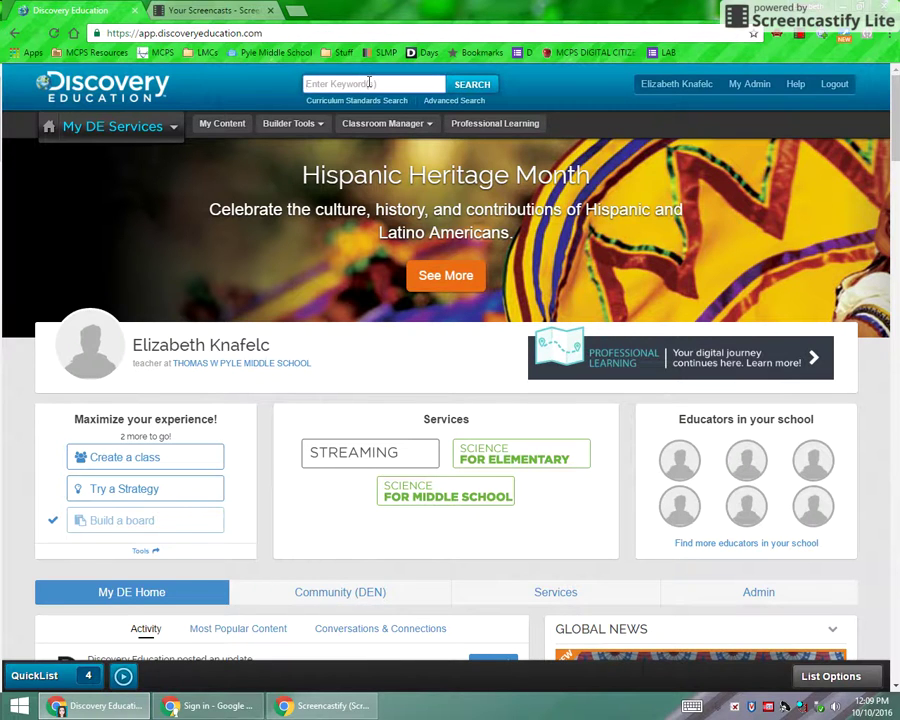
pyautogui.write('plants')
pyautogui.press('Return')
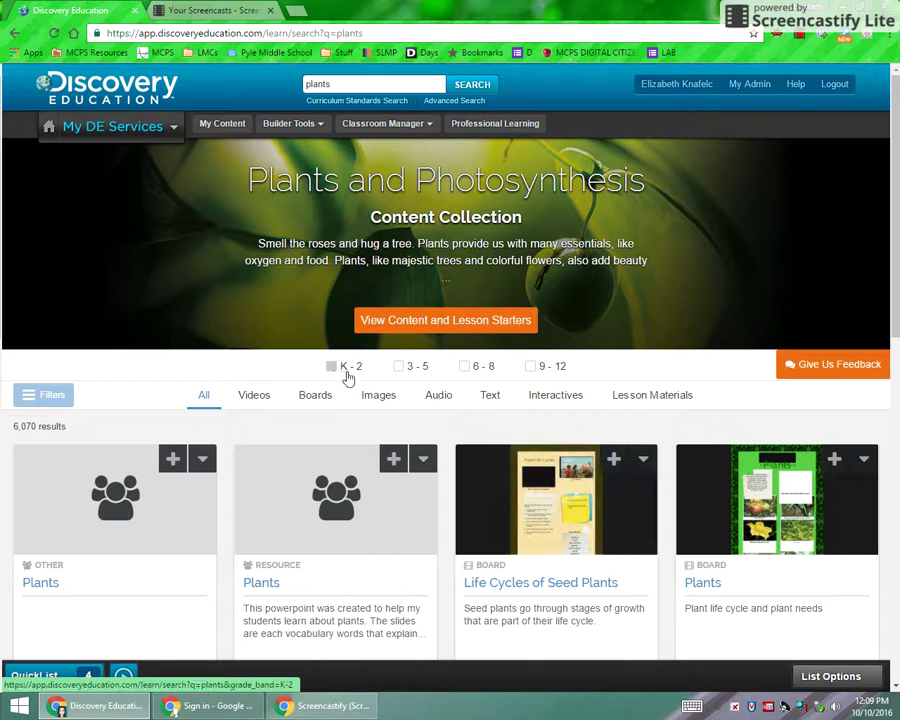
# Narrow the plants results to grade 6-8 videos with closed captions.
pyautogui.click(463, 372)
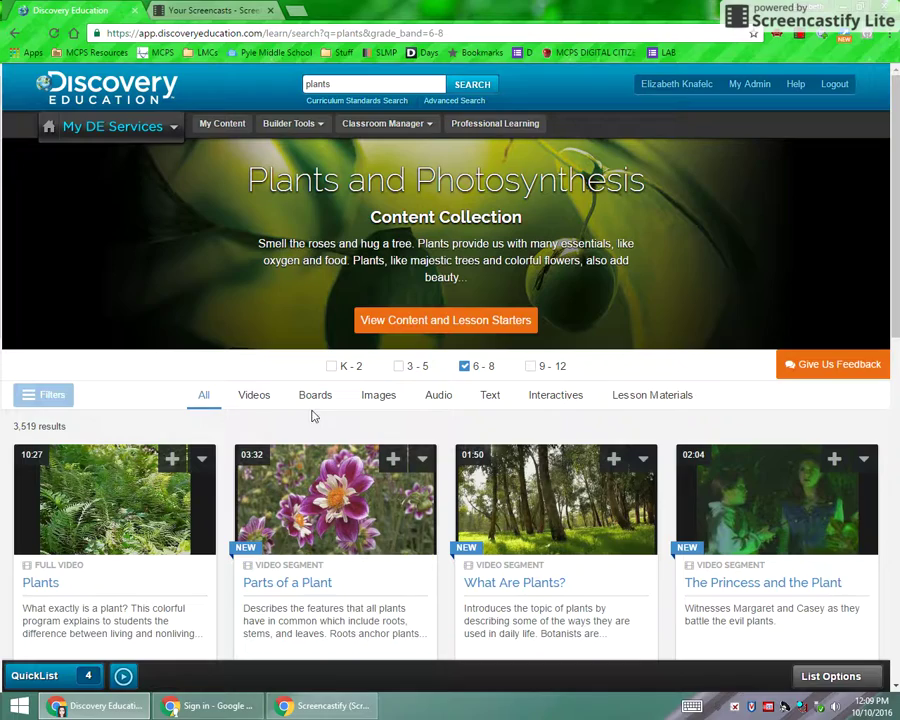
pyautogui.scroll(-5, 229, 440)
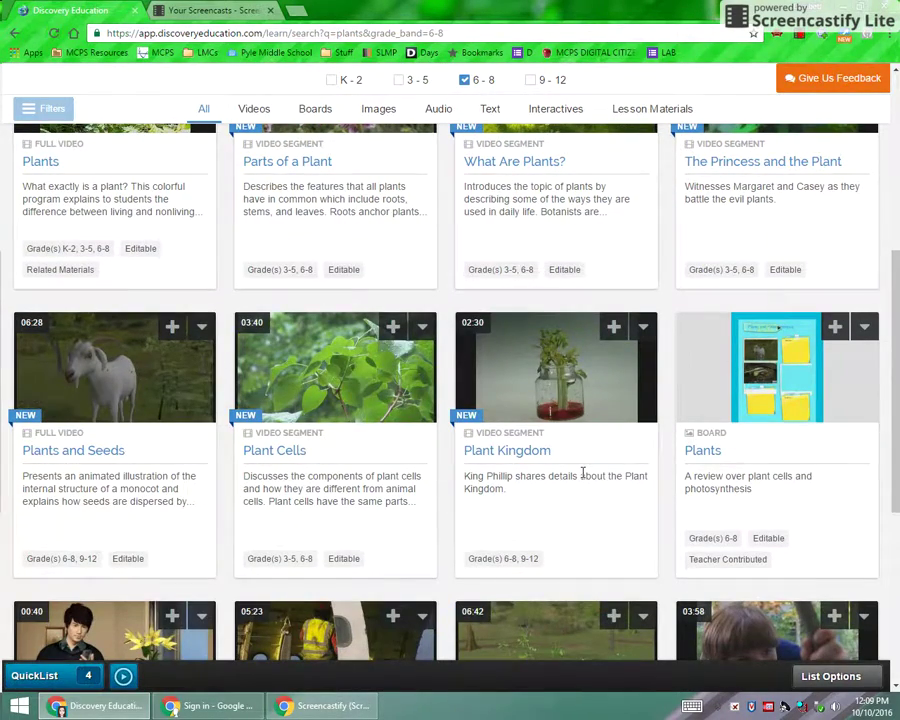
pyautogui.scroll(-3, 583, 474)
pyautogui.scroll(7, 579, 473)
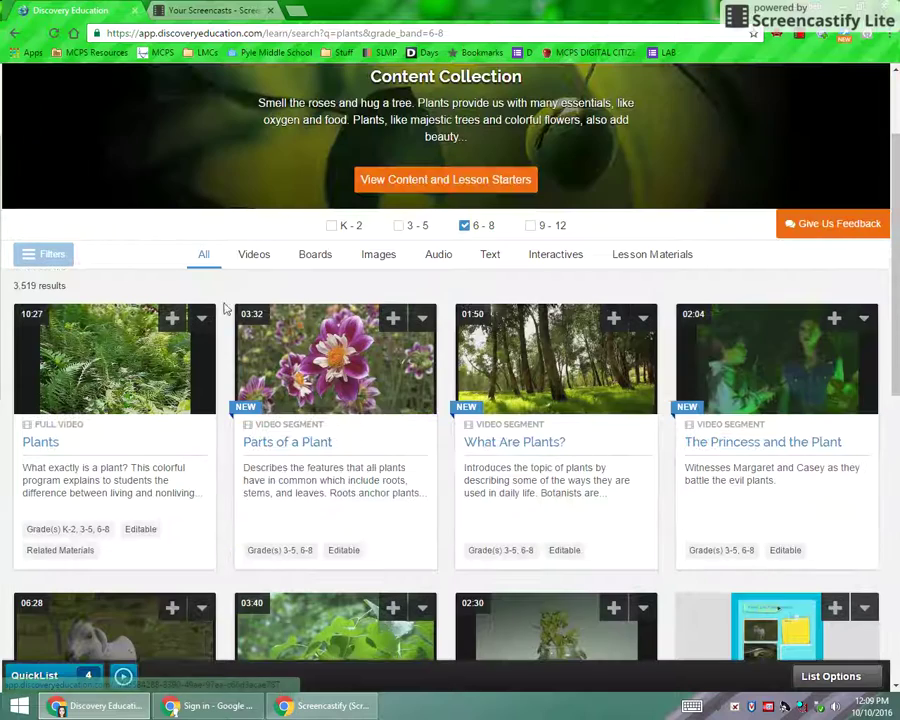
pyautogui.click(254, 256)
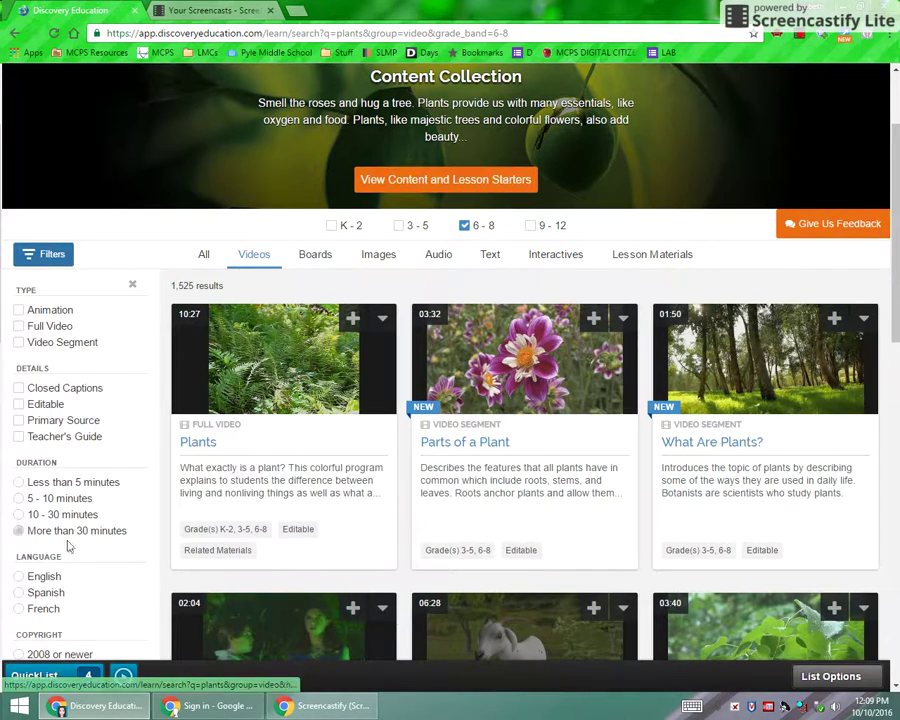
pyautogui.click(19, 389)
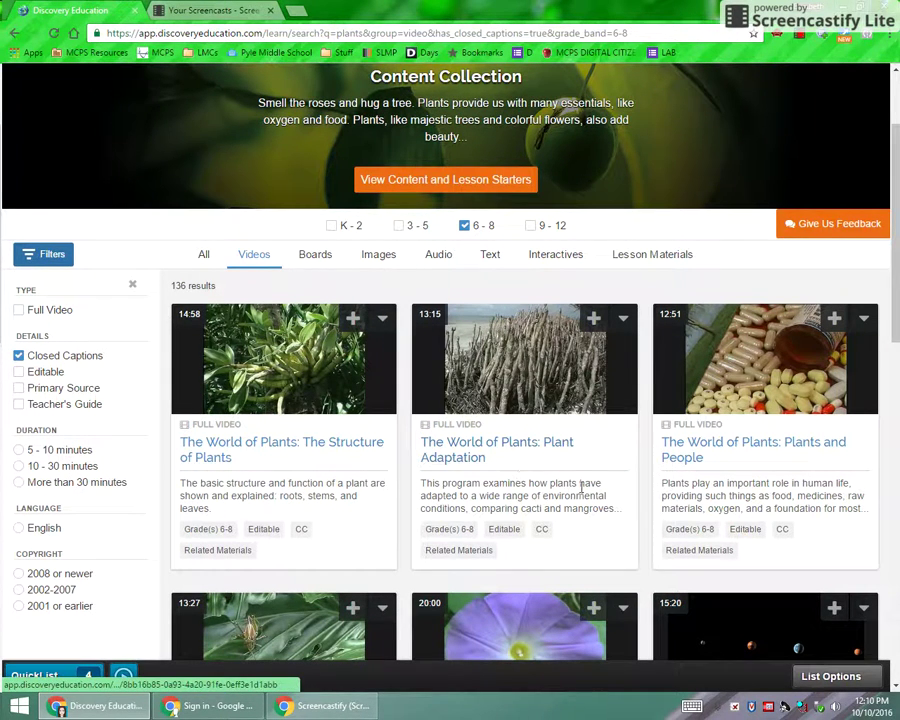
pyautogui.scroll(-2, 717, 534)
pyautogui.scroll(3, 380, 318)
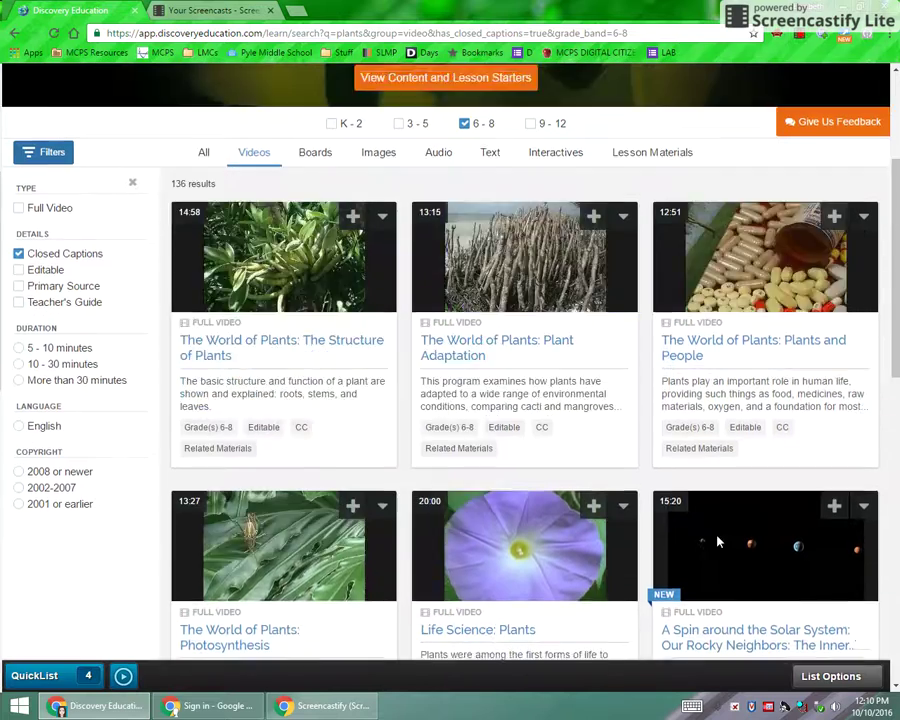
# Browse the Boards, Images, Audio and Text results, ending on the 32 Interactives.
pyautogui.click(315, 328)
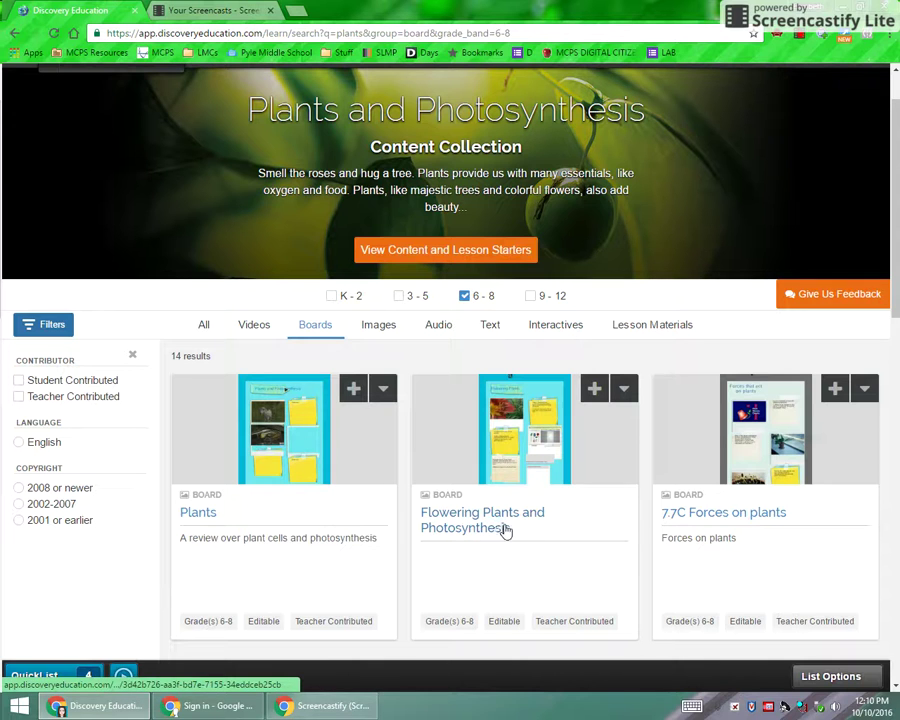
pyautogui.click(377, 330)
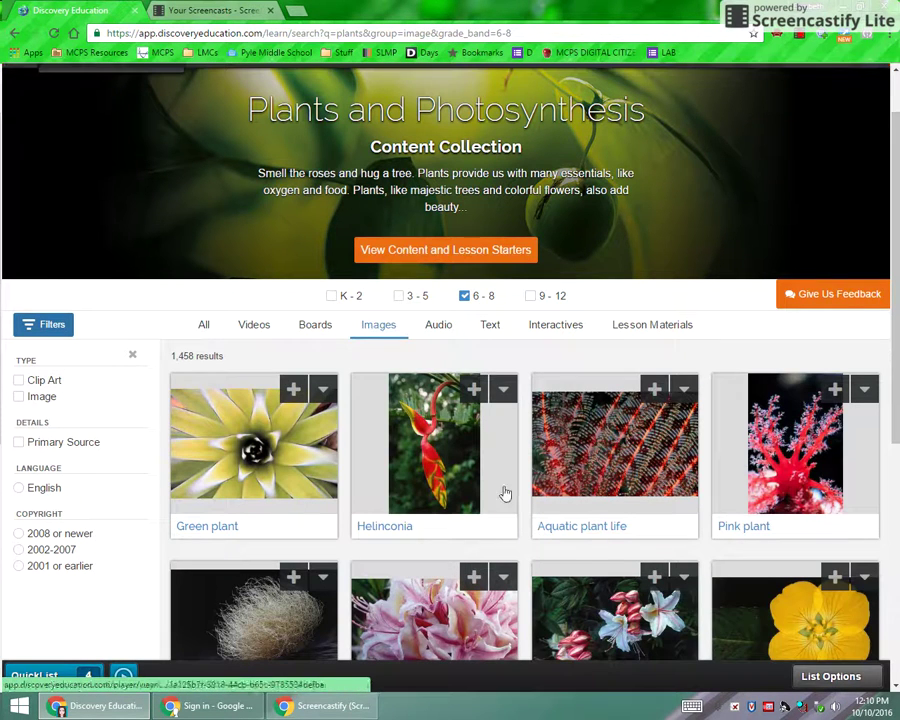
pyautogui.scroll(-2, 500, 420)
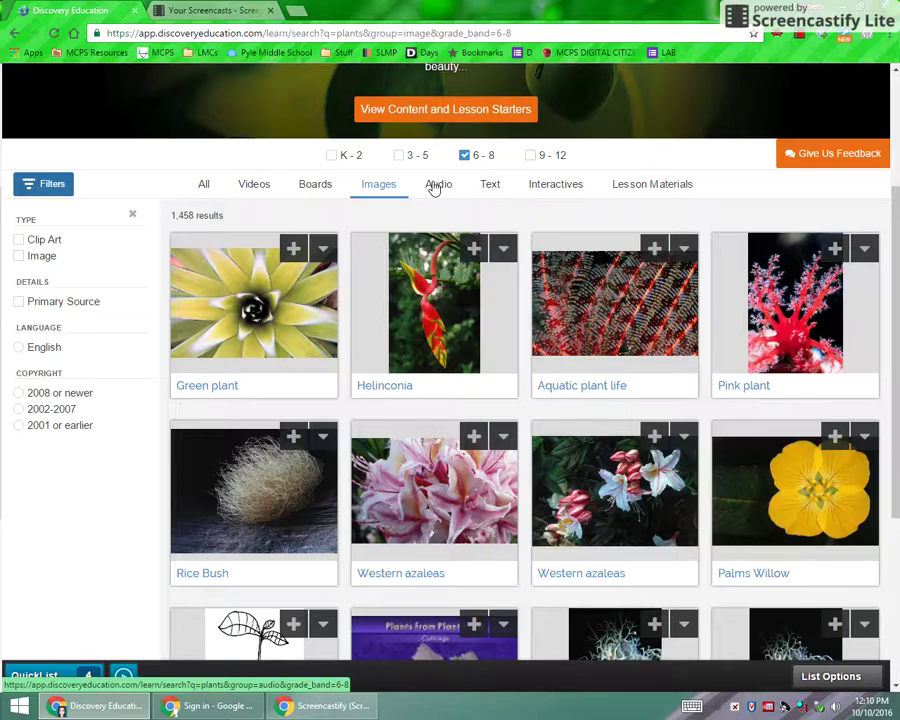
pyautogui.click(438, 187)
pyautogui.click(490, 189)
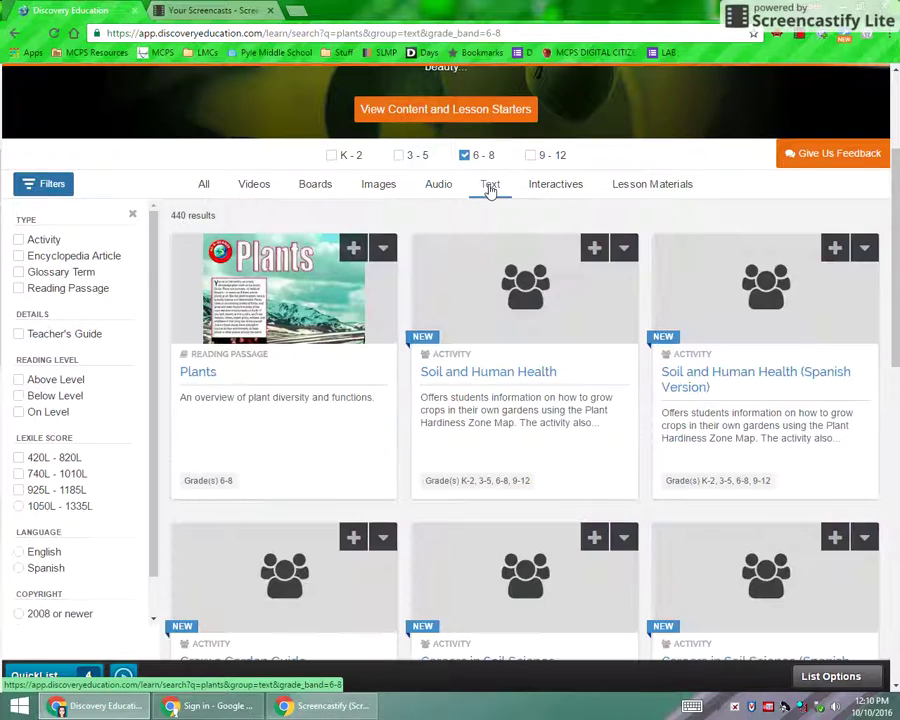
pyautogui.click(568, 186)
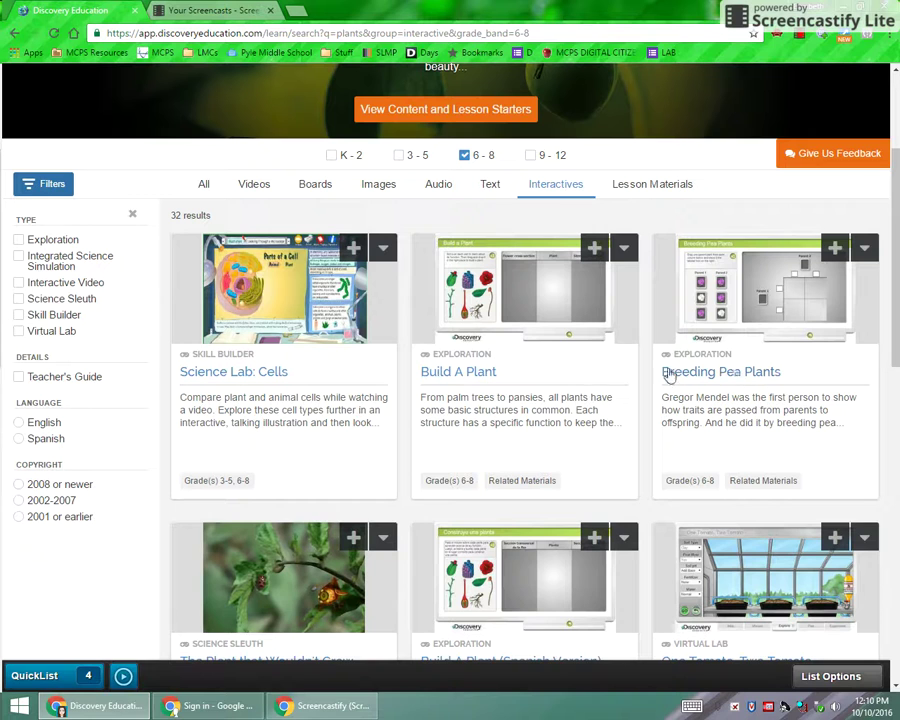
pyautogui.click(754, 378)
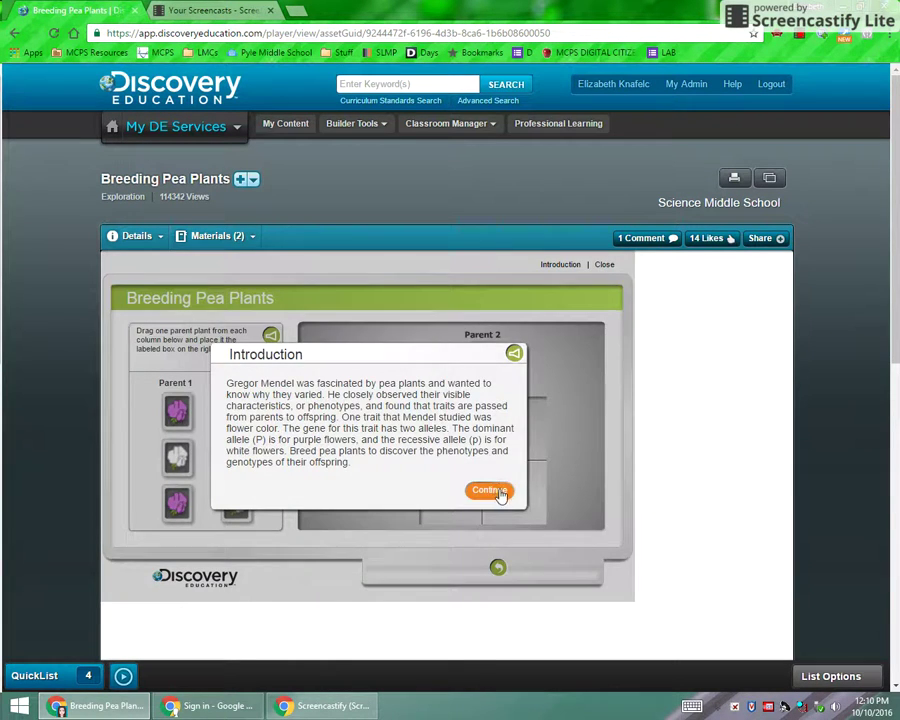
pyautogui.click(501, 495)
pyautogui.moveTo(177, 411); pyautogui.dragTo(455, 430)
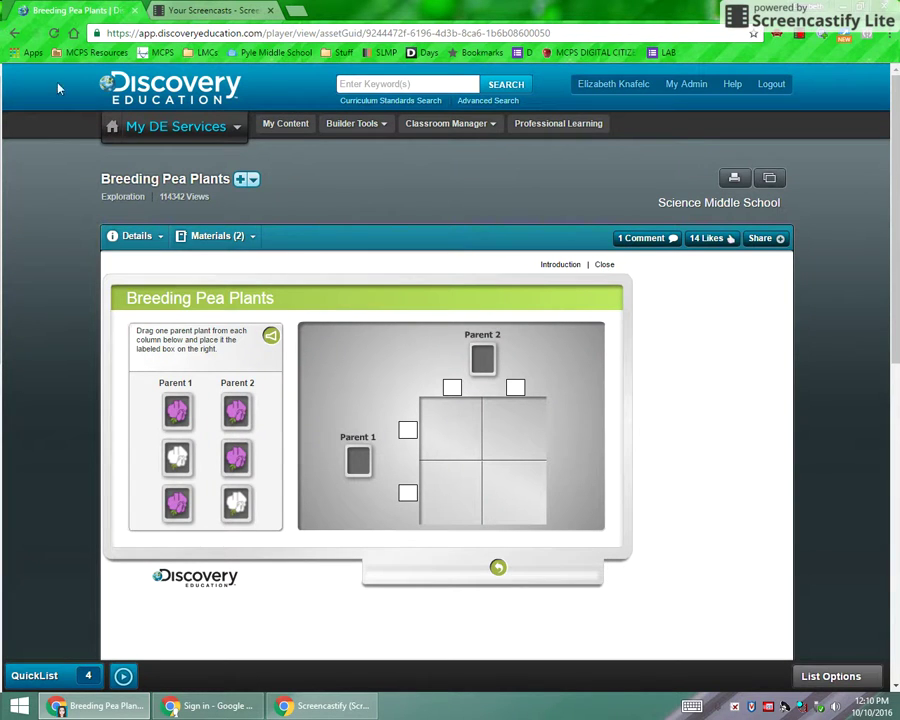
pyautogui.click(14, 34)
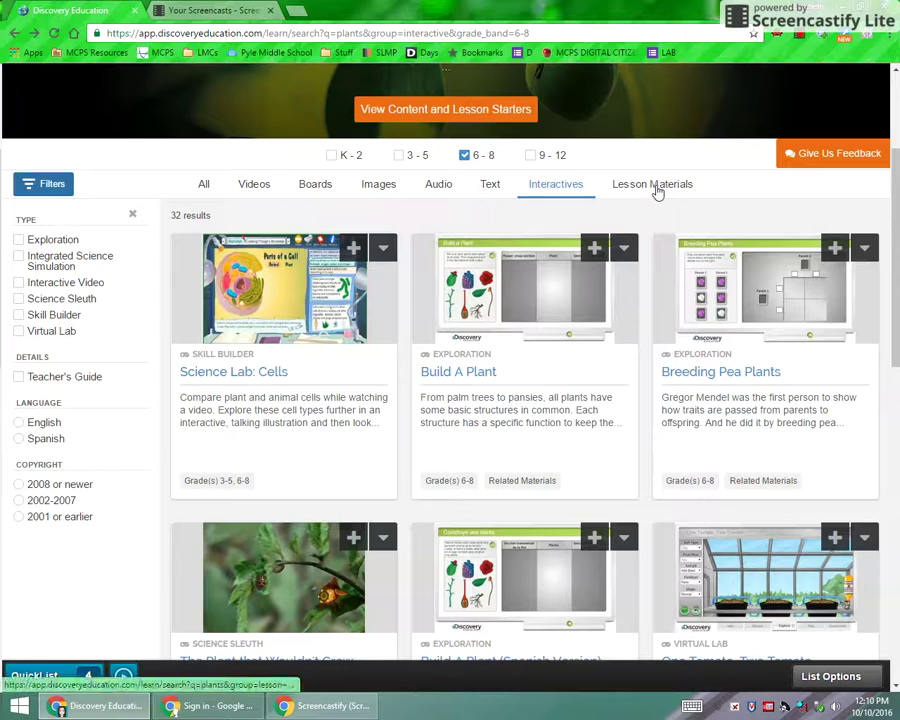
# Open the Plants and Photosynthesis collection from Lesson Materials and browse its 6-8 resources.
pyautogui.click(657, 191)
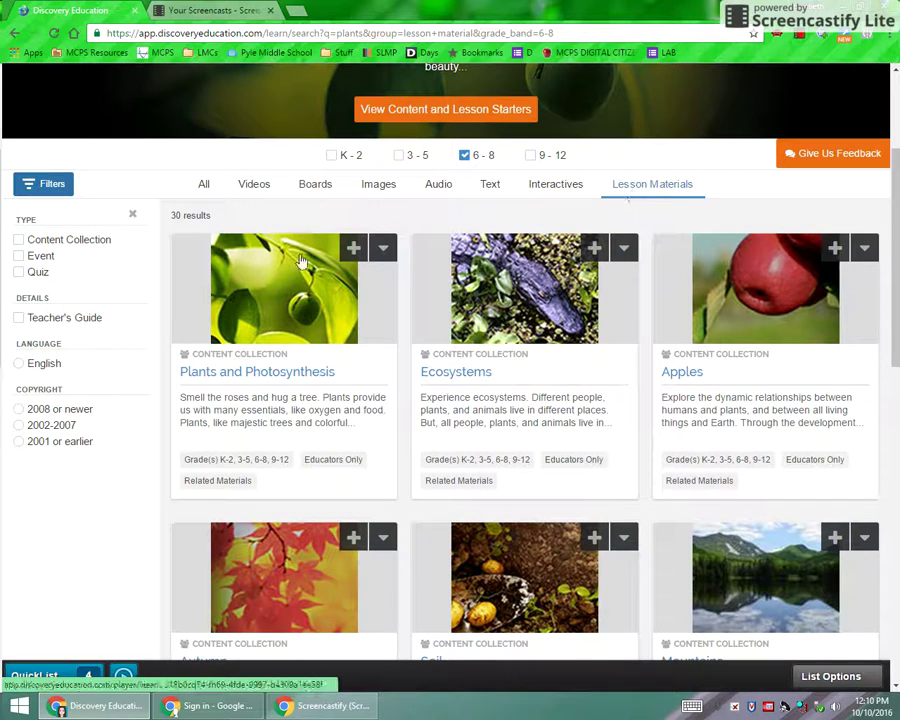
pyautogui.click(271, 376)
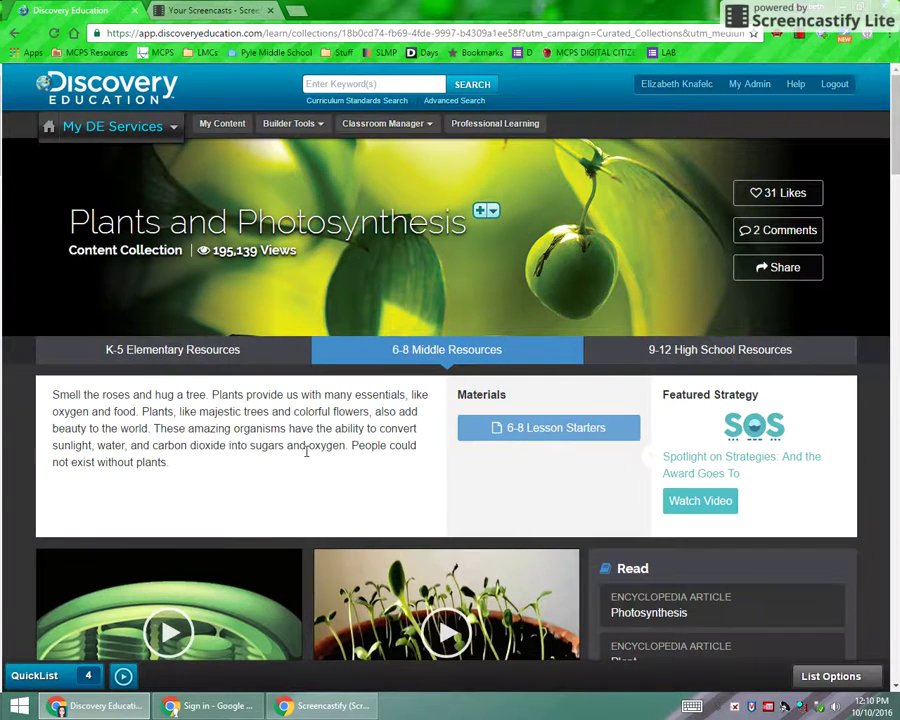
pyautogui.scroll(-5, 307, 452)
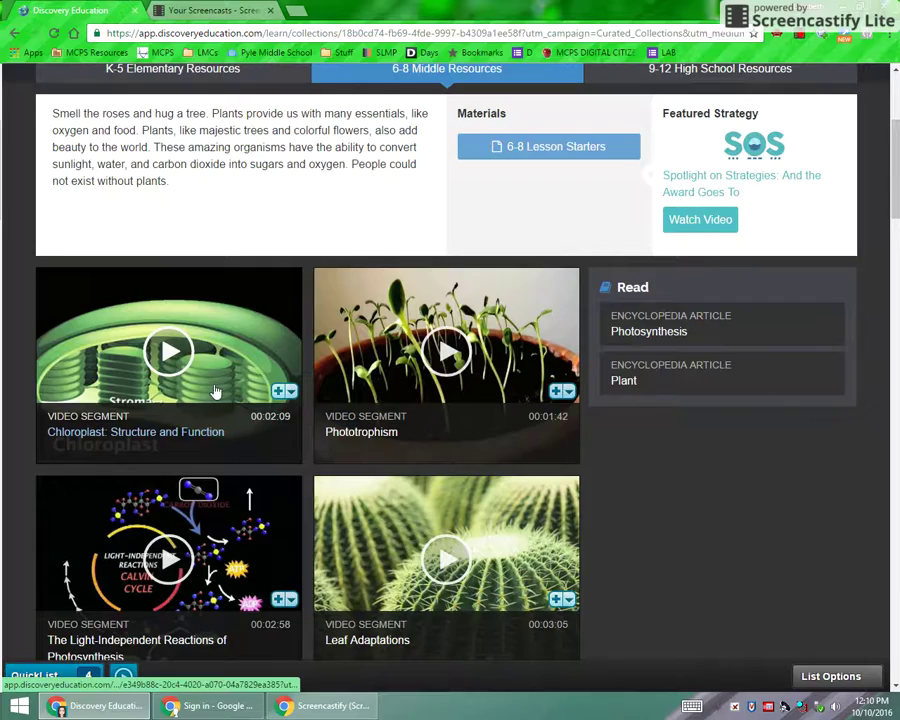
pyautogui.scroll(-5, 226, 512)
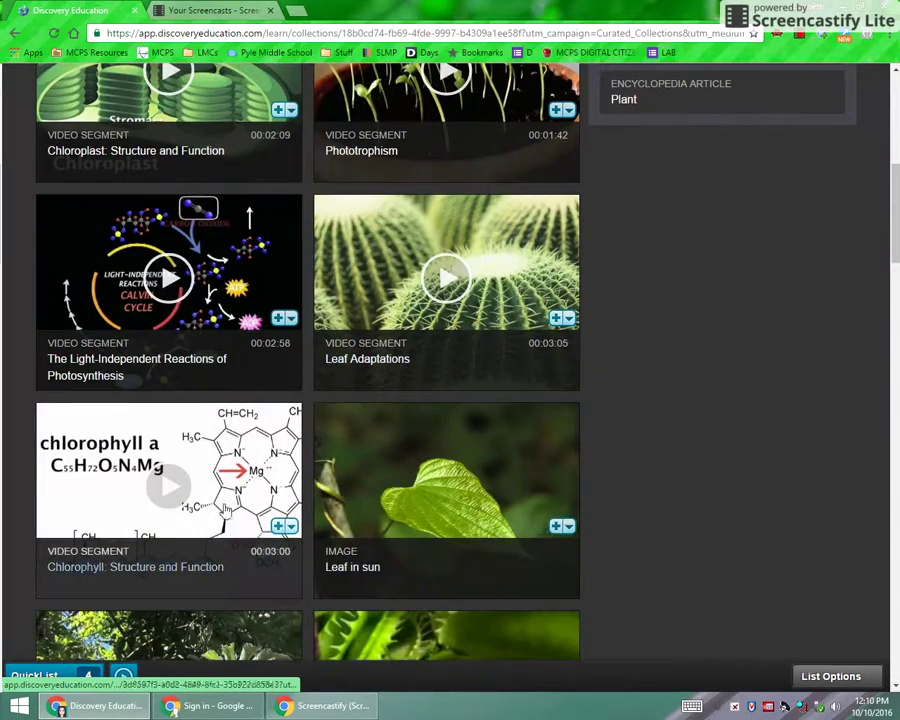
pyautogui.scroll(-5, 396, 508)
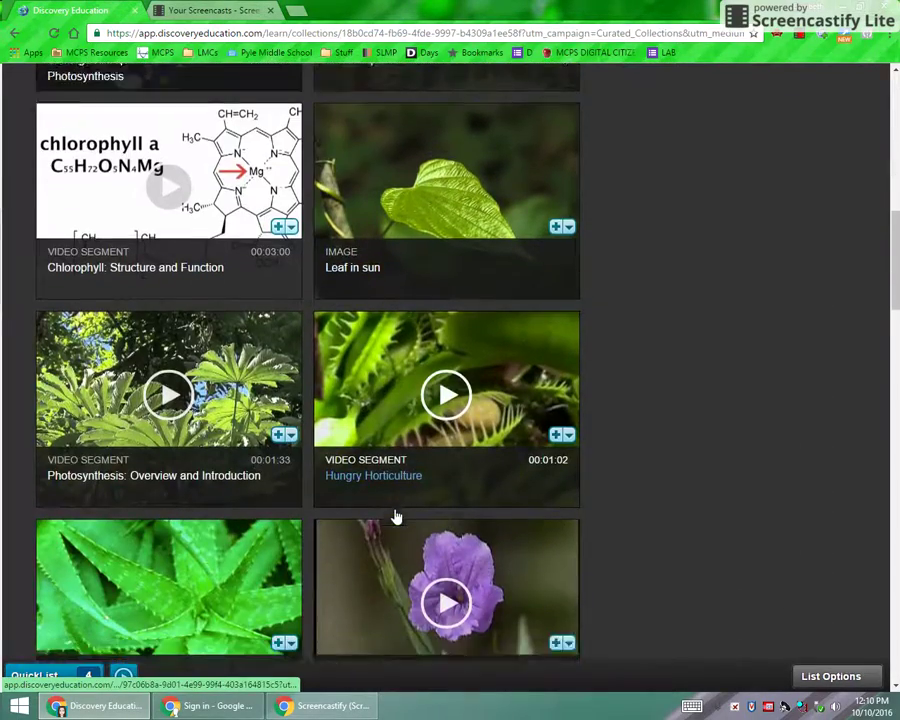
pyautogui.scroll(-5, 396, 516)
pyautogui.scroll(20, 418, 520)
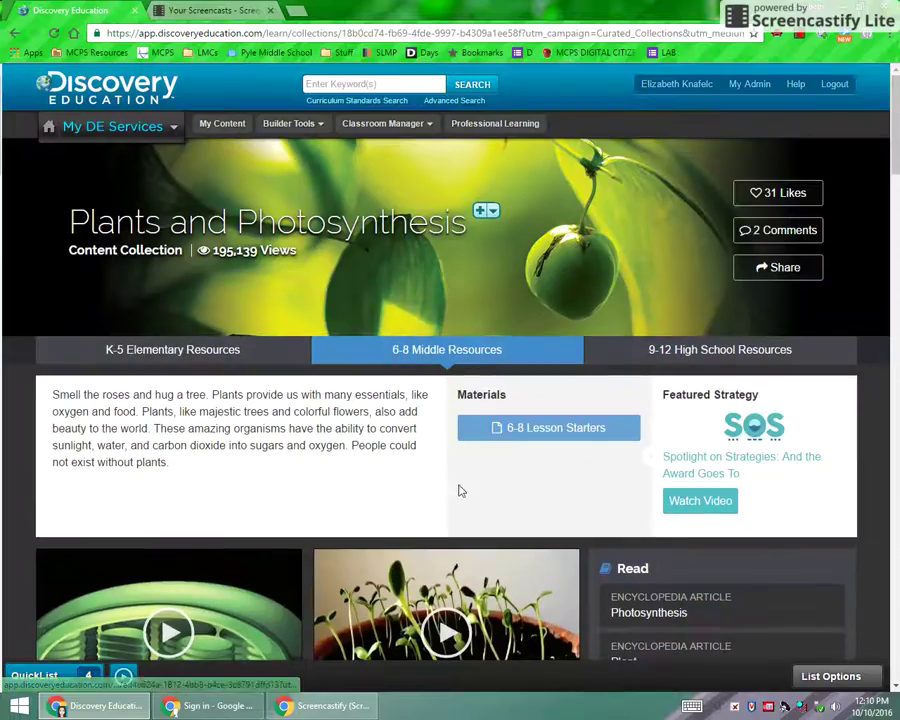
# Read through the 6-8 Plants and Photosynthesis Lesson Starters PDF, then return to the collection.
pyautogui.click(614, 428)
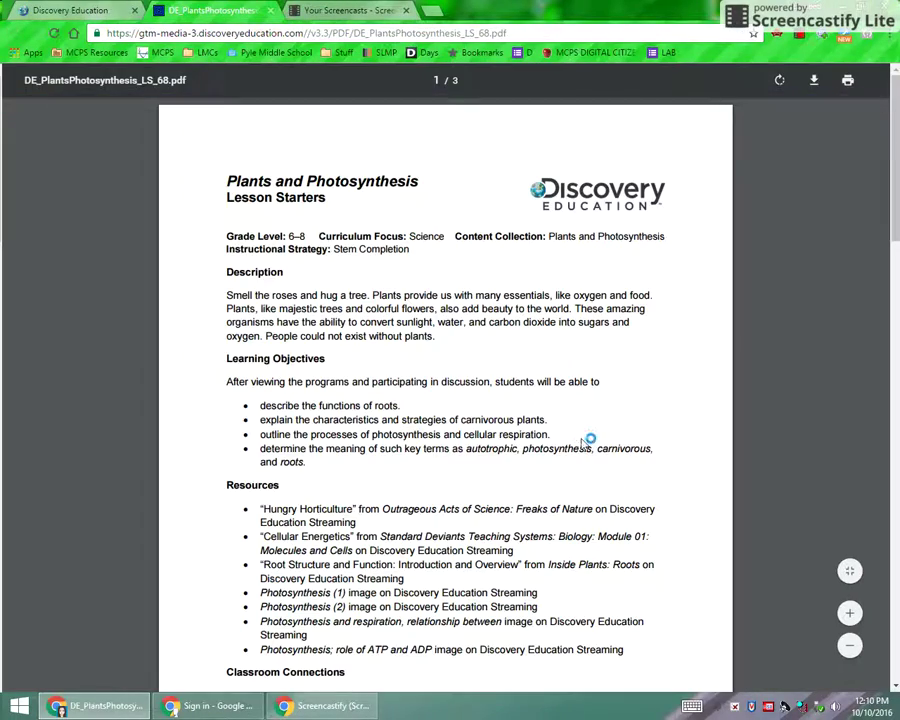
pyautogui.scroll(-10, 393, 321)
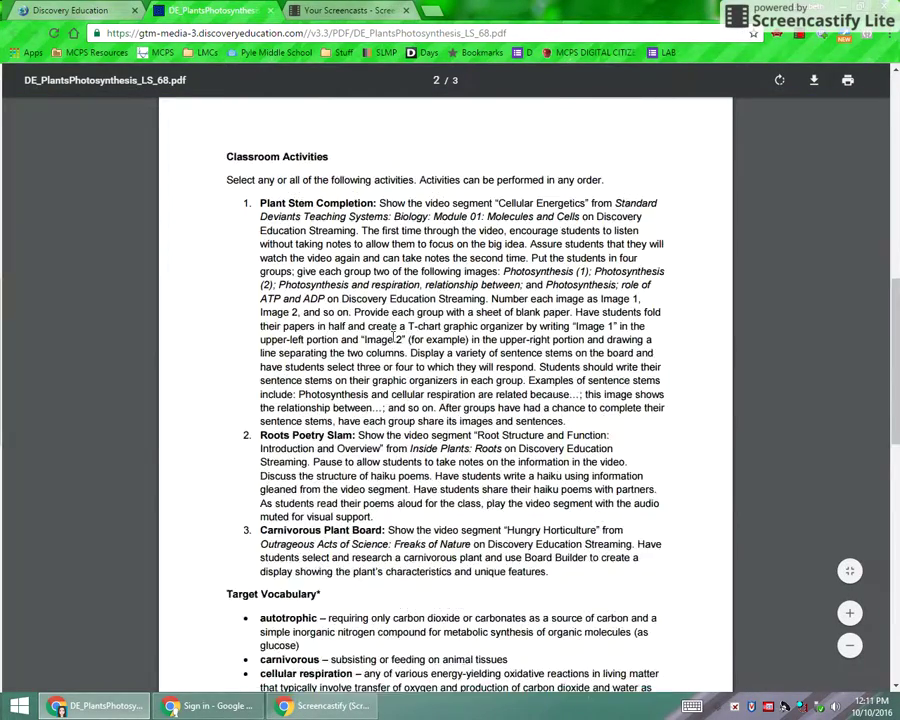
pyautogui.scroll(-4, 400, 341)
pyautogui.scroll(10, 406, 339)
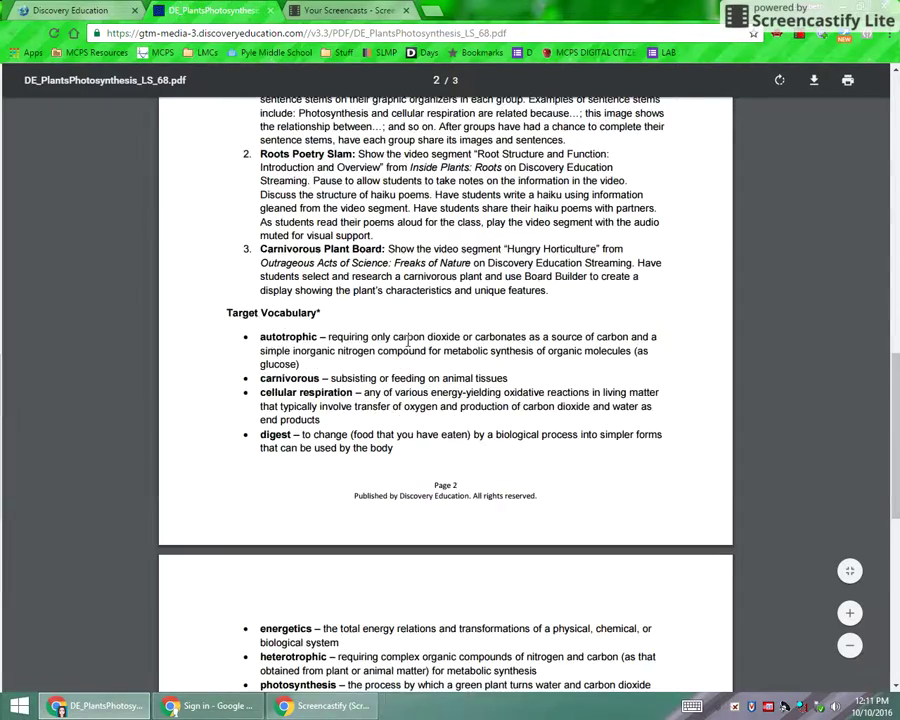
pyautogui.scroll(5, 407, 341)
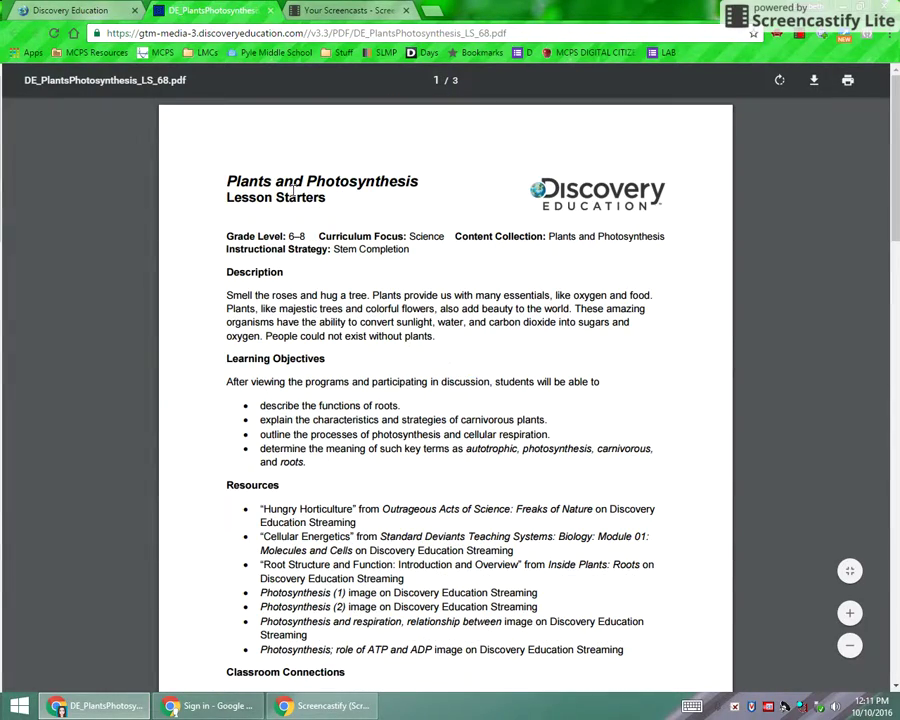
pyautogui.click(62, 11)
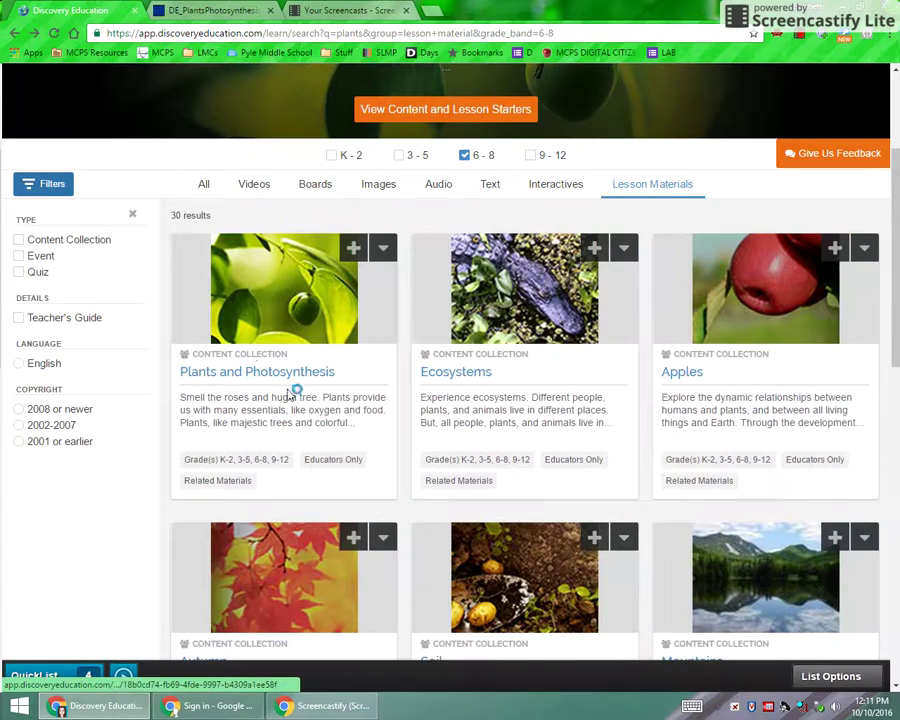
# Show the grade 6-8 video results and open the 'Plants' full video (10:27).
pyautogui.click(262, 188)
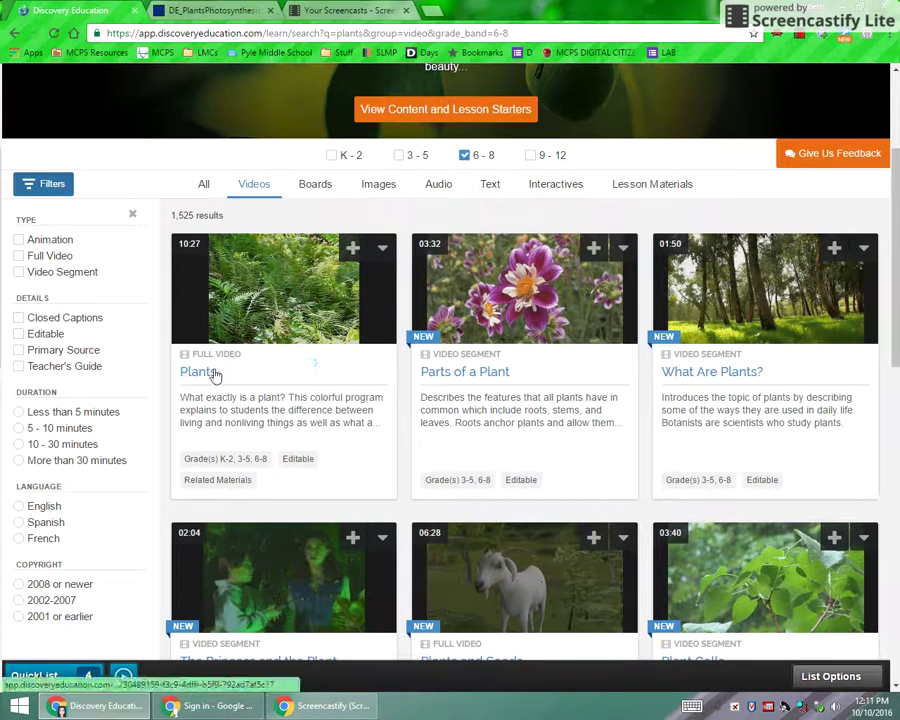
pyautogui.click(221, 382)
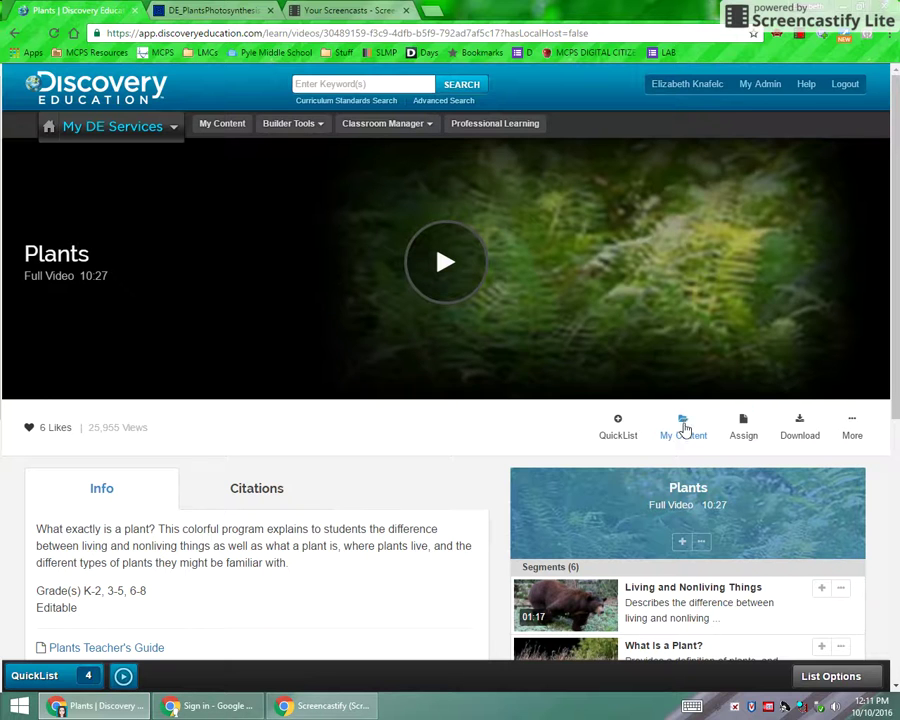
# Save the Plants video to the My Content - Saved folder and view My Content.
pyautogui.scroll(-2, 682, 428)
pyautogui.scroll(2, 682, 428)
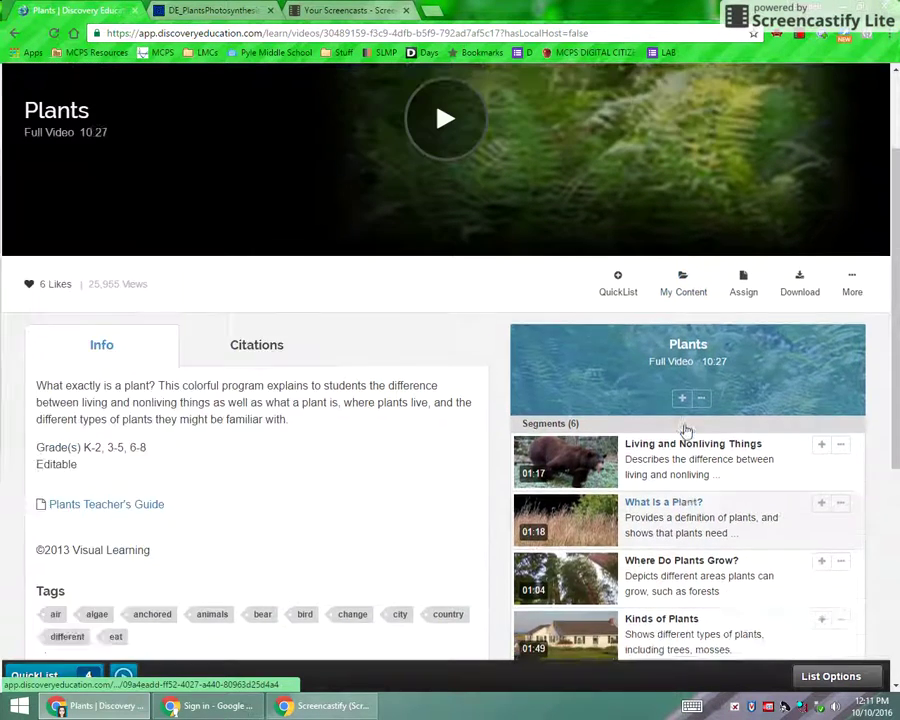
pyautogui.click(685, 430)
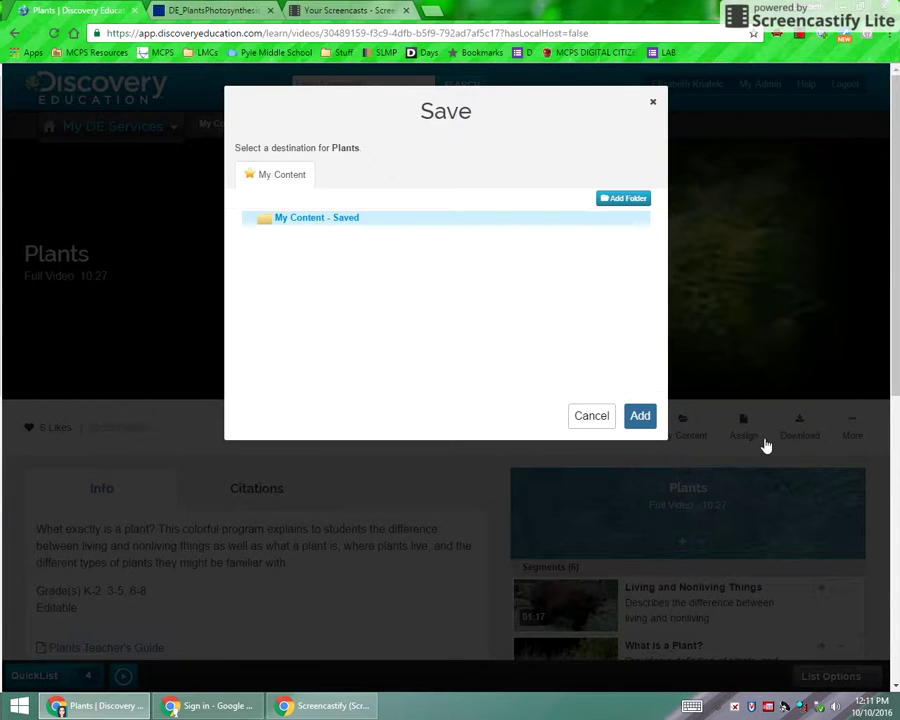
pyautogui.click(641, 415)
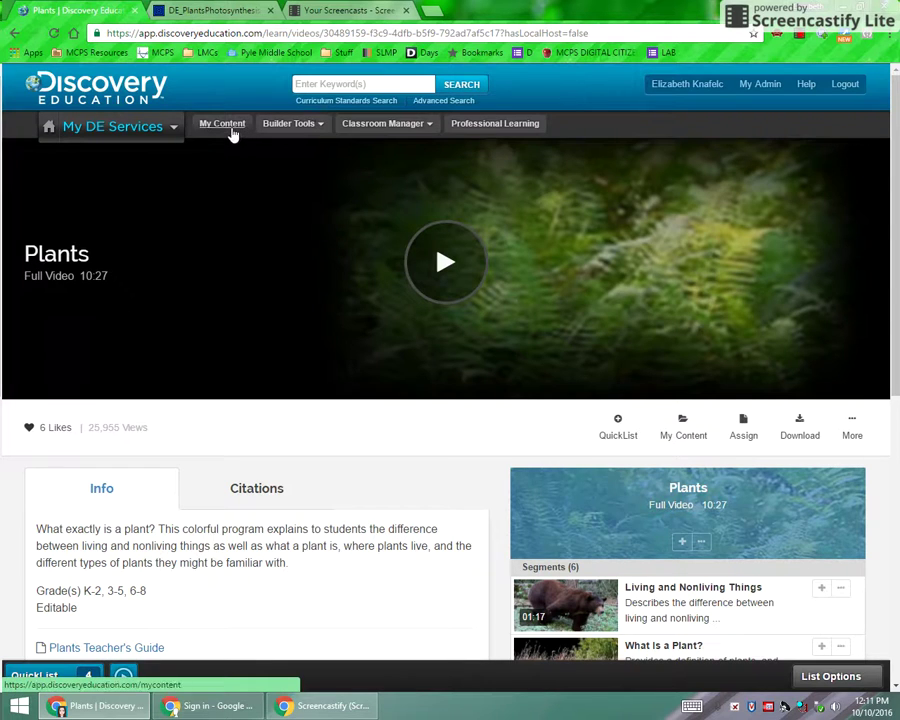
pyautogui.click(222, 125)
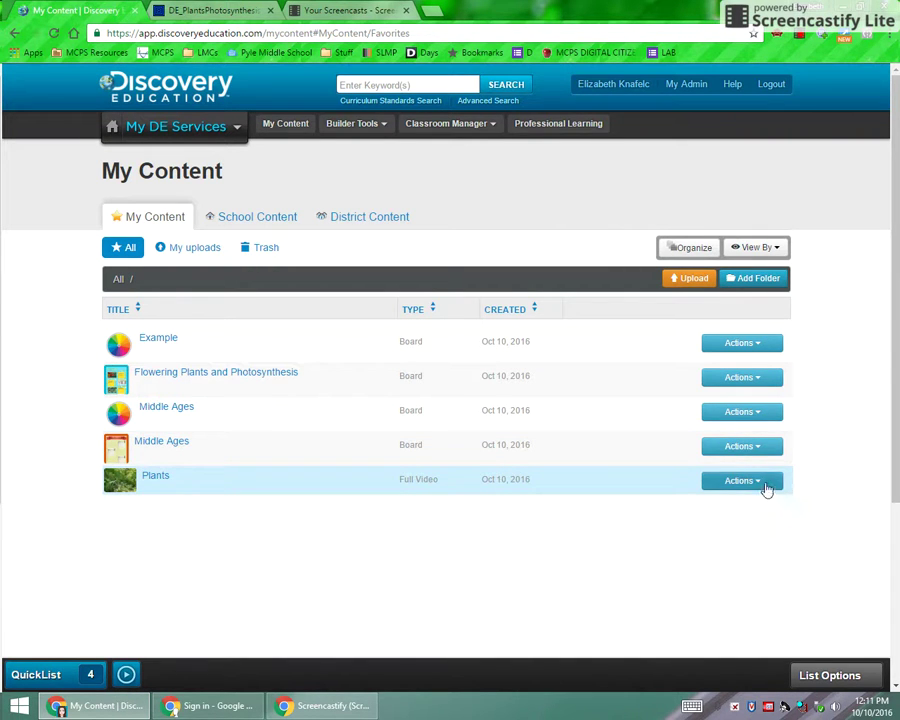
# Share the saved Plants video to Google Classroom.
pyautogui.click(762, 484)
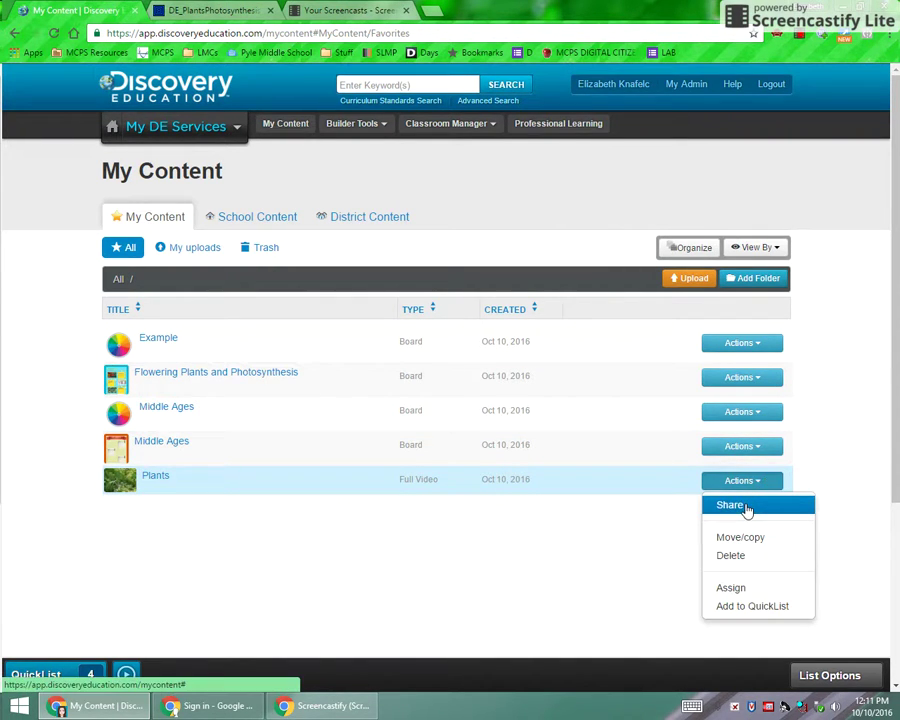
pyautogui.click(747, 507)
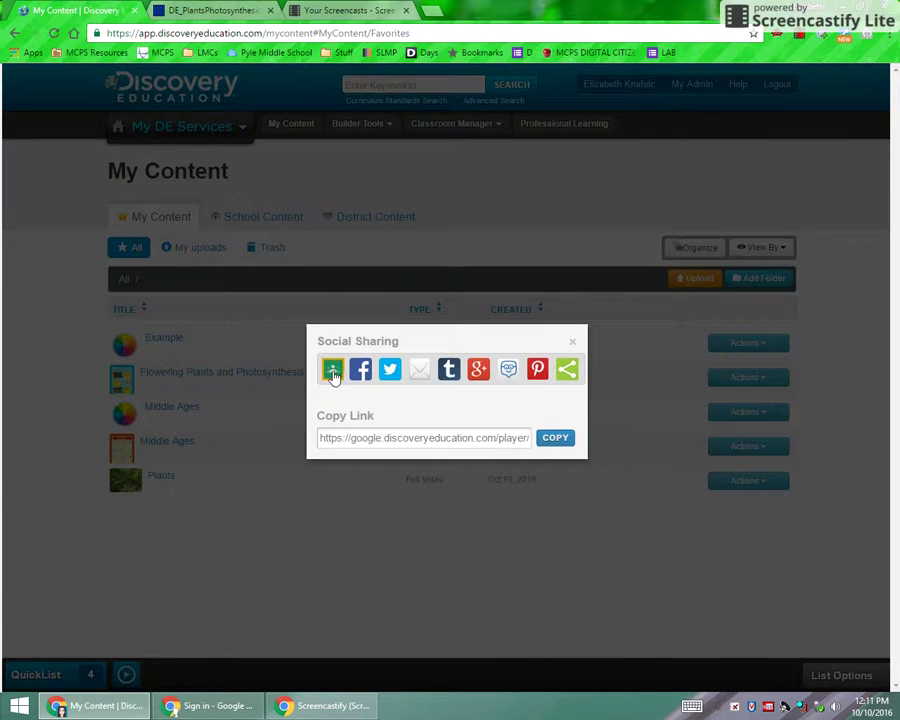
pyautogui.click(332, 372)
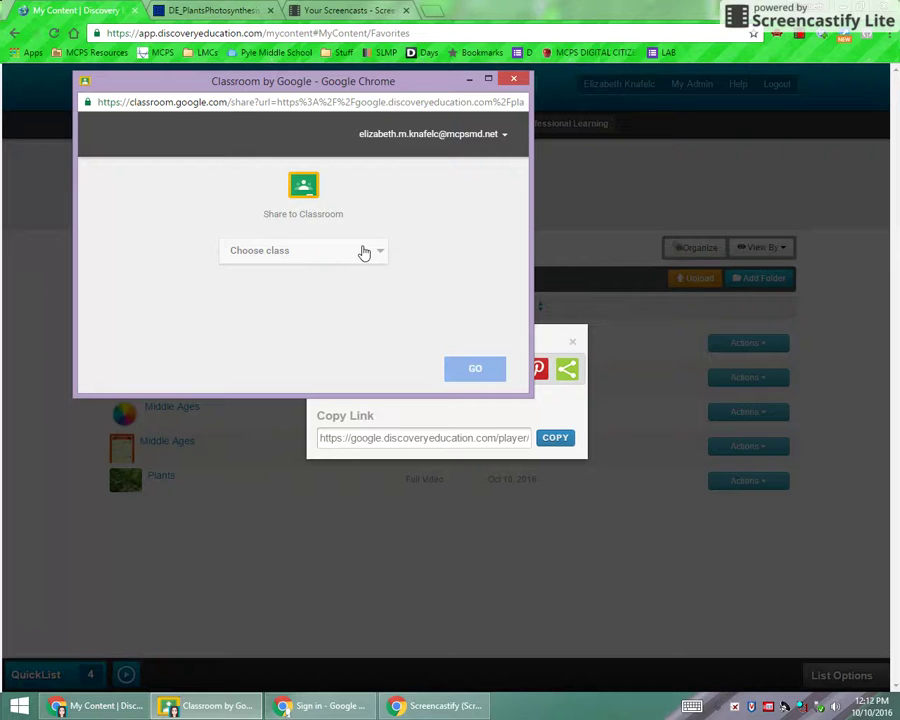
# Post the video as an assignment titled 'Example' to the Example class.
pyautogui.click(374, 261)
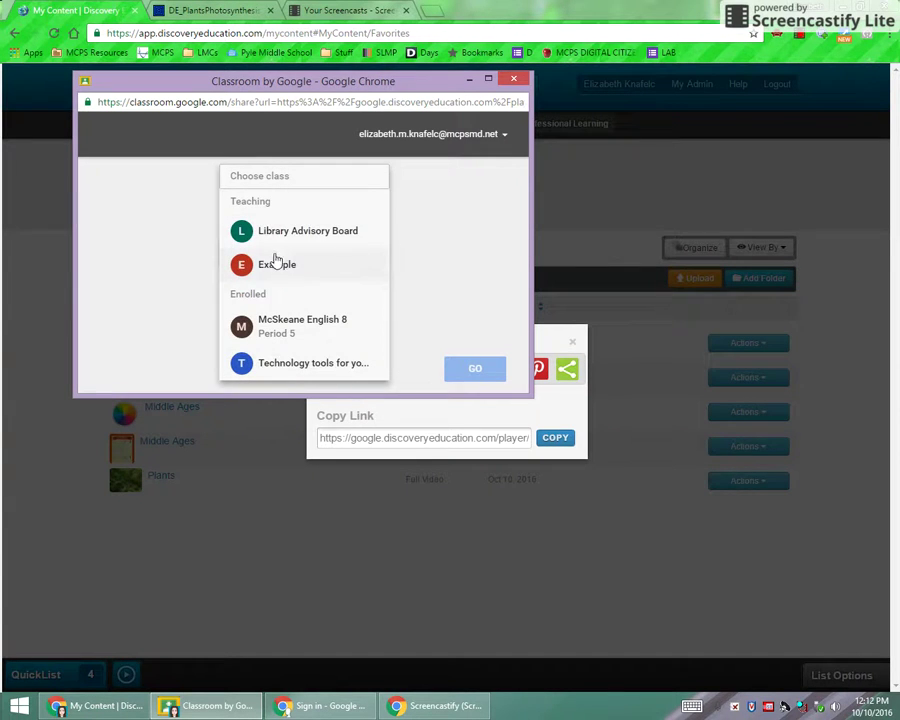
pyautogui.click(277, 264)
pyautogui.click(334, 323)
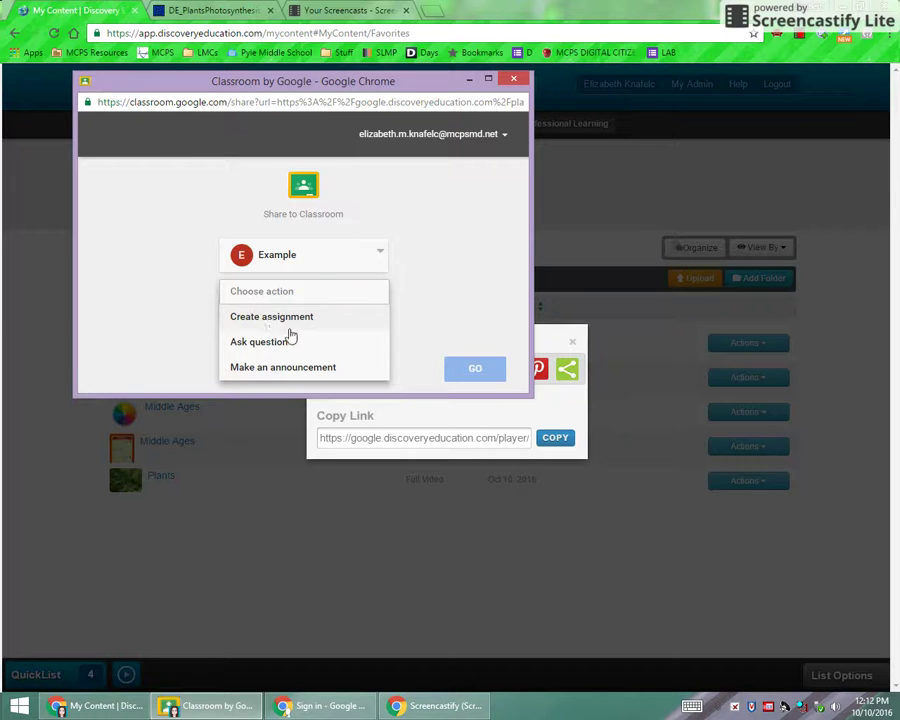
pyautogui.click(296, 318)
pyautogui.click(490, 370)
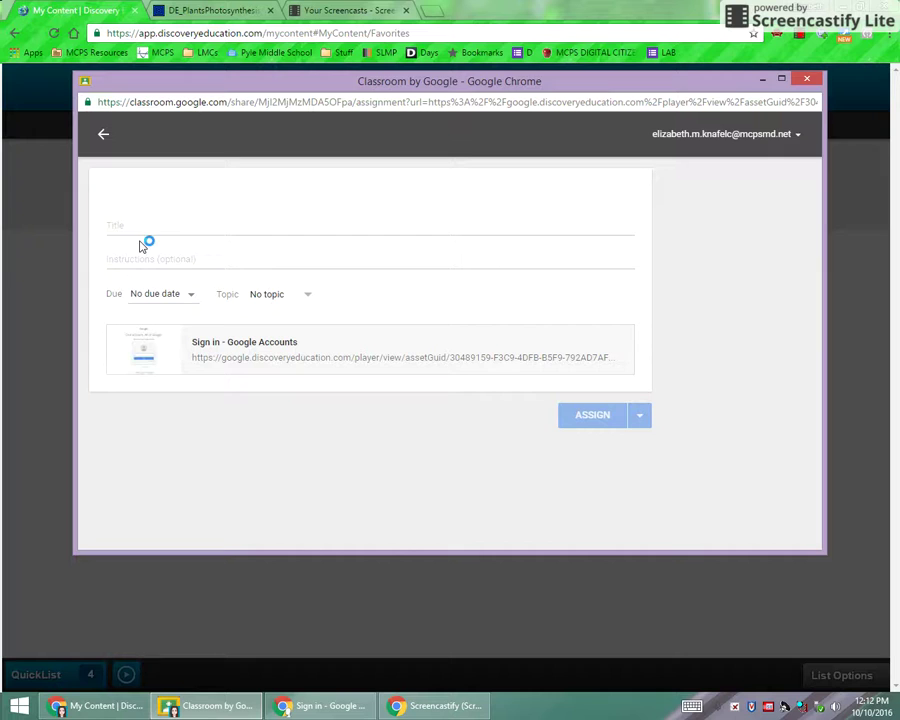
pyautogui.click(128, 223)
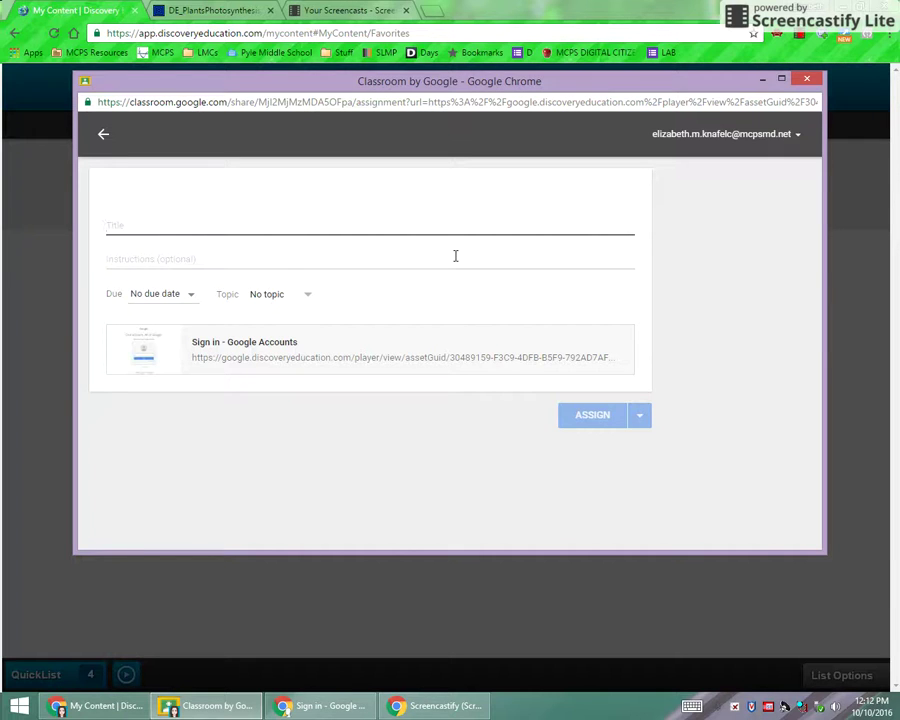
pyautogui.write('Example')
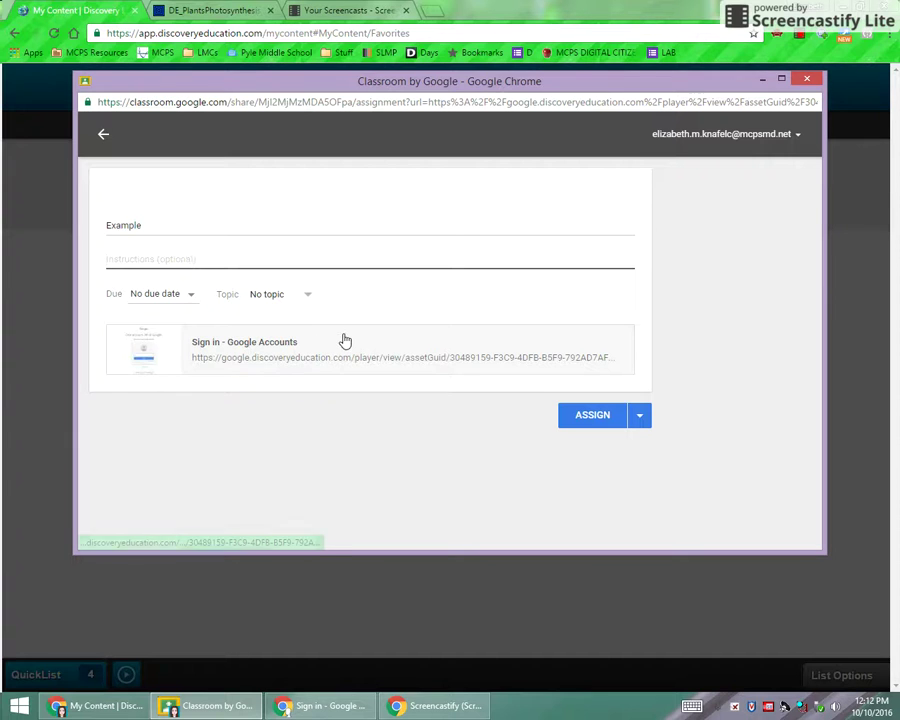
pyautogui.click(595, 420)
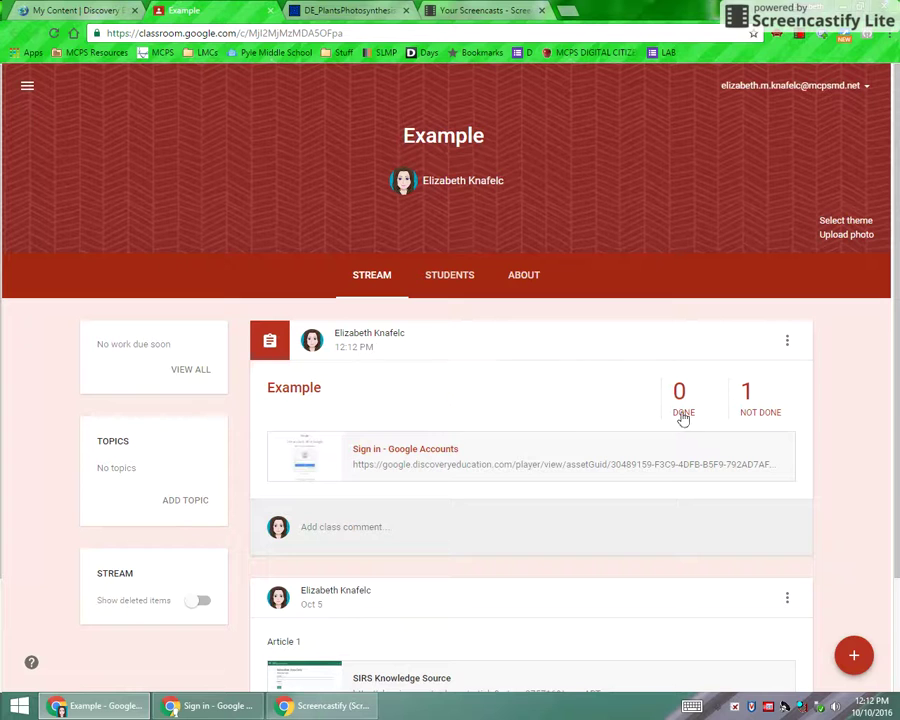
# Check the posted assignment's options in Google Classroom, then return to the Discovery Education My Content tab.
pyautogui.click(788, 342)
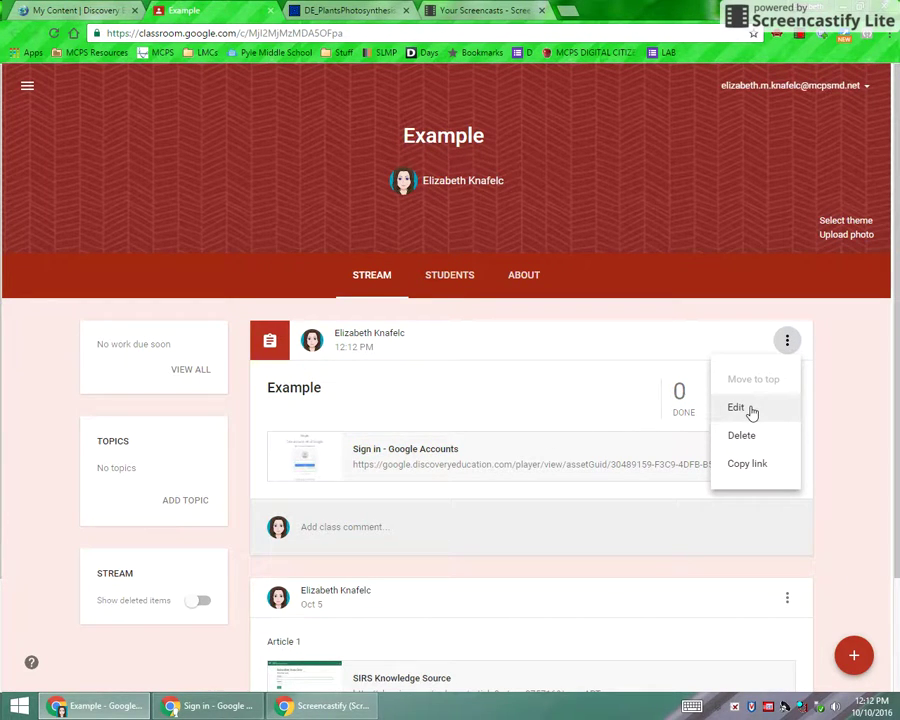
pyautogui.click(60, 10)
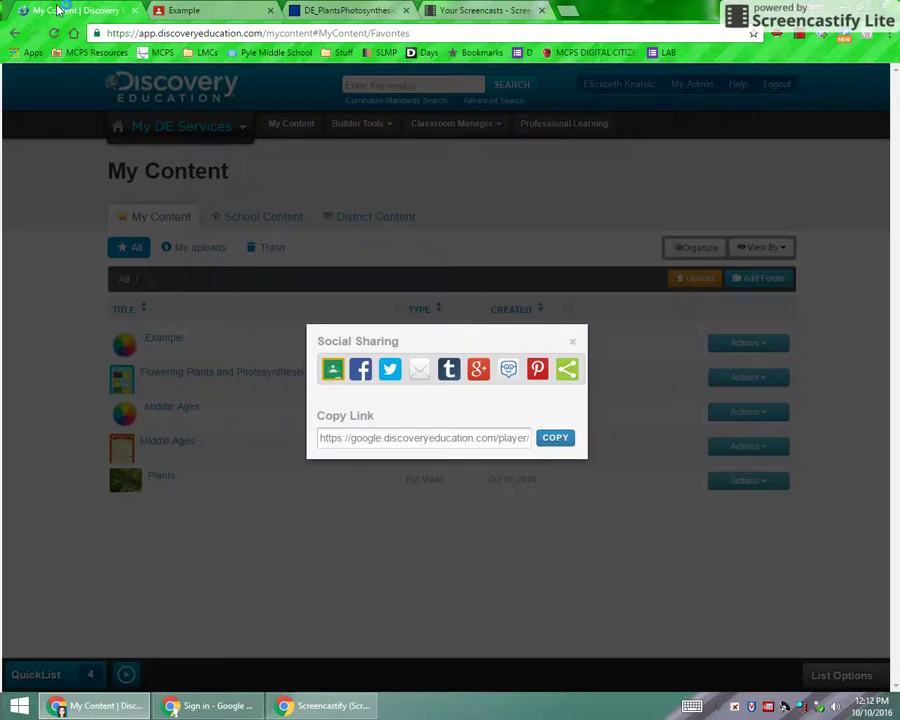
# Close the Social Sharing window and browse the Flowering Plants board's video, task notes and Build a Plant activity.
pyautogui.click(572, 341)
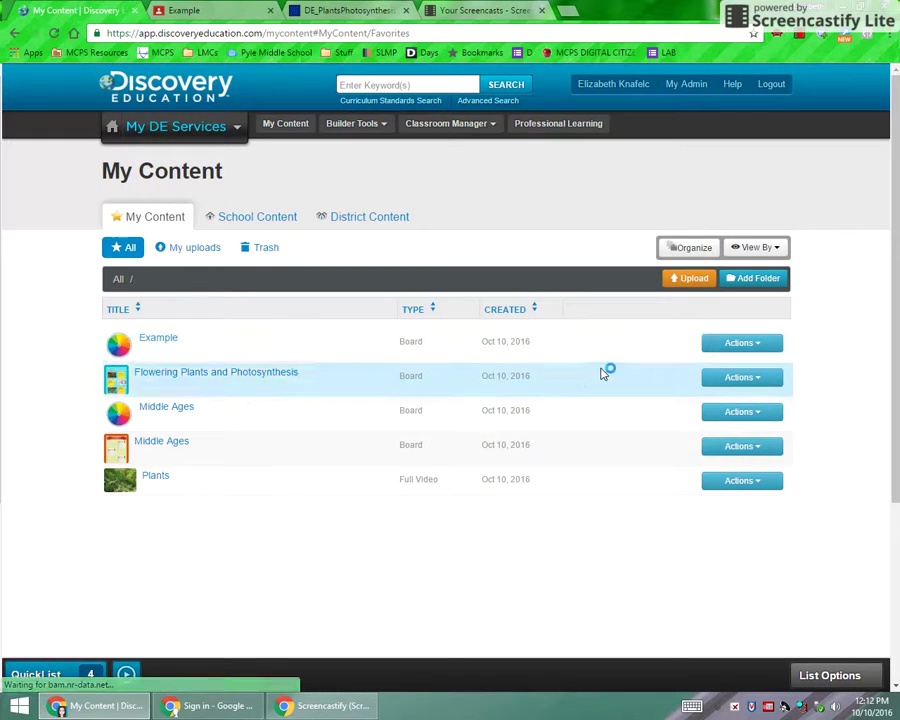
pyautogui.click(175, 373)
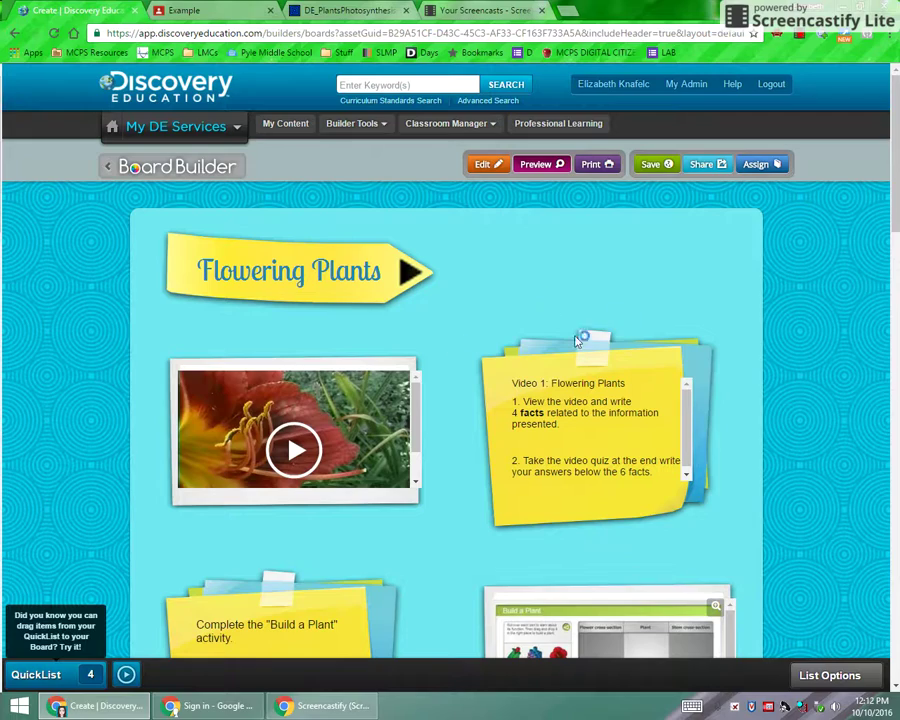
pyautogui.scroll(-2, 440, 368)
pyautogui.scroll(-12, 444, 372)
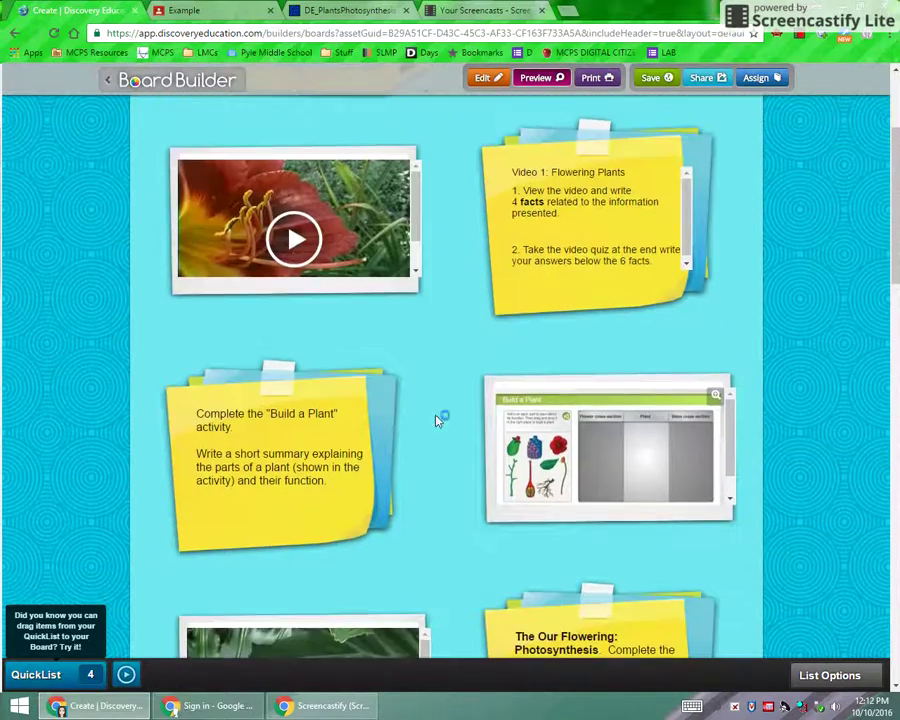
pyautogui.scroll(-8, 440, 442)
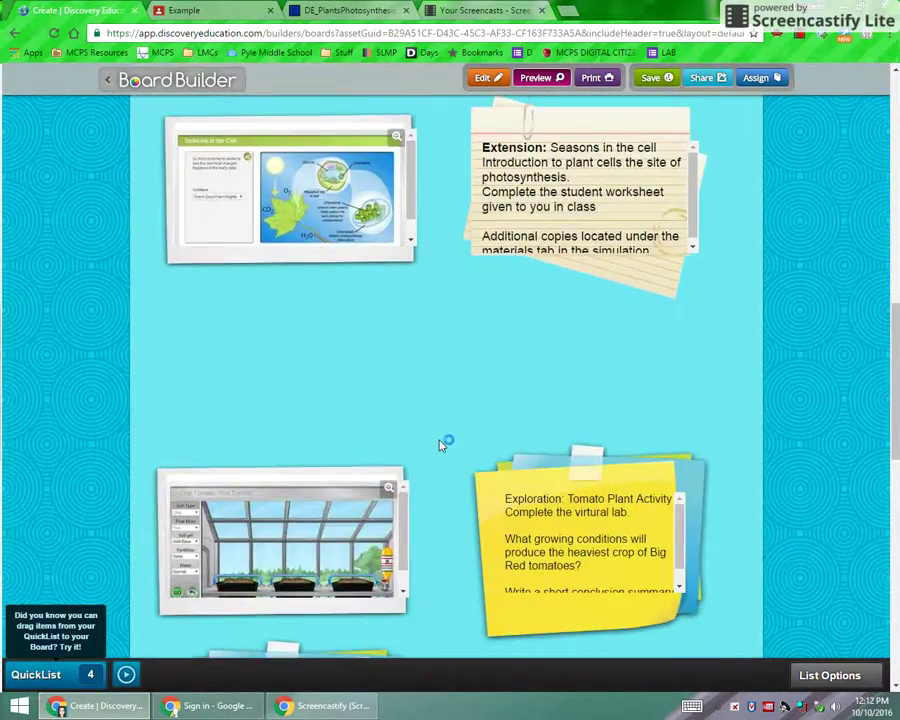
pyautogui.scroll(11, 440, 442)
pyautogui.scroll(10, 444, 450)
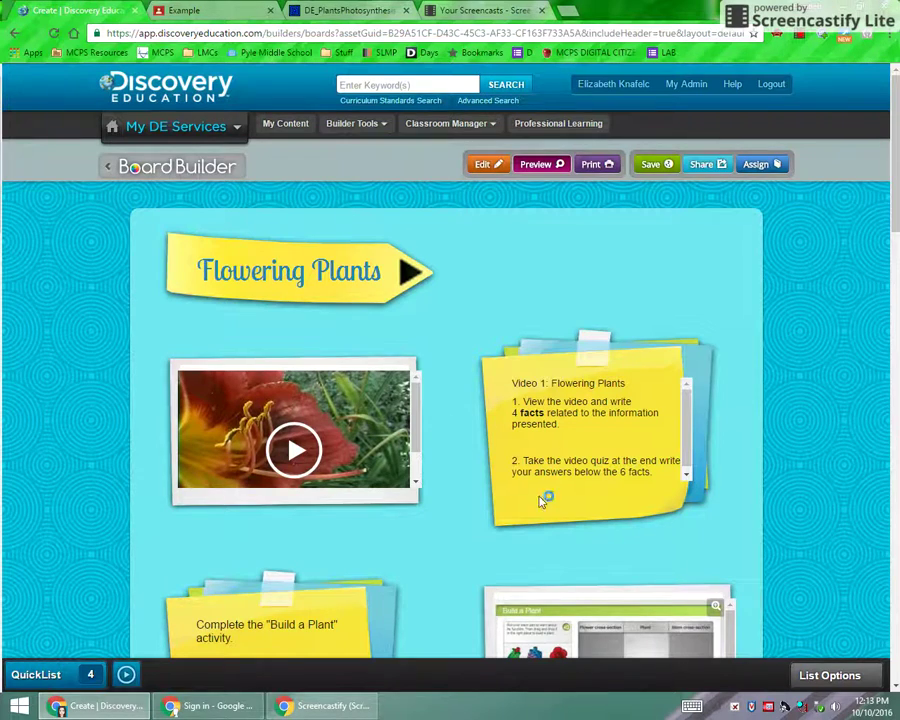
pyautogui.scroll(-3, 737, 482)
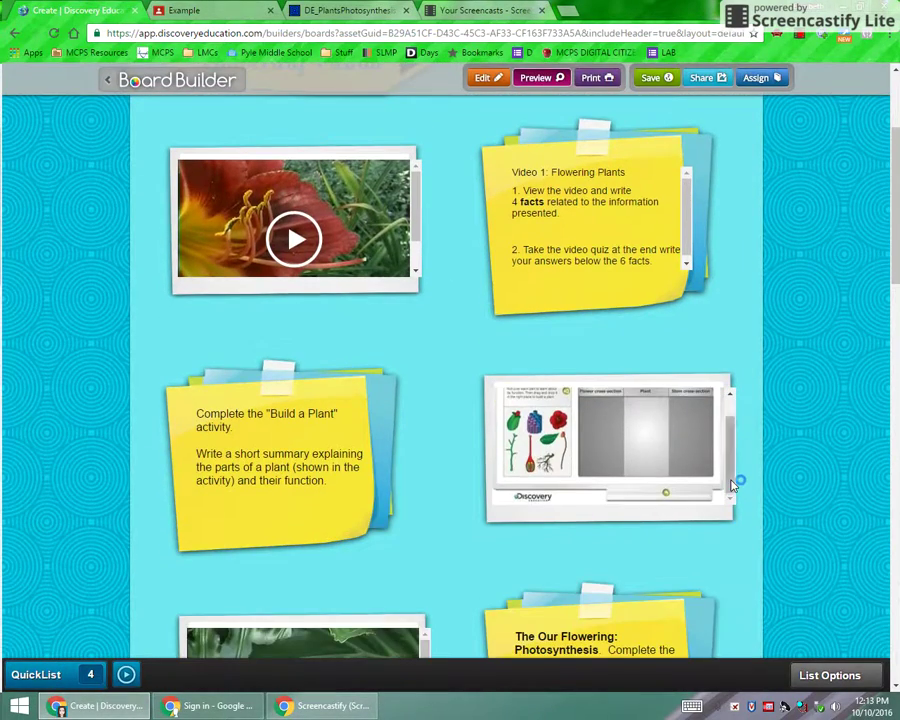
pyautogui.scroll(3, 754, 487)
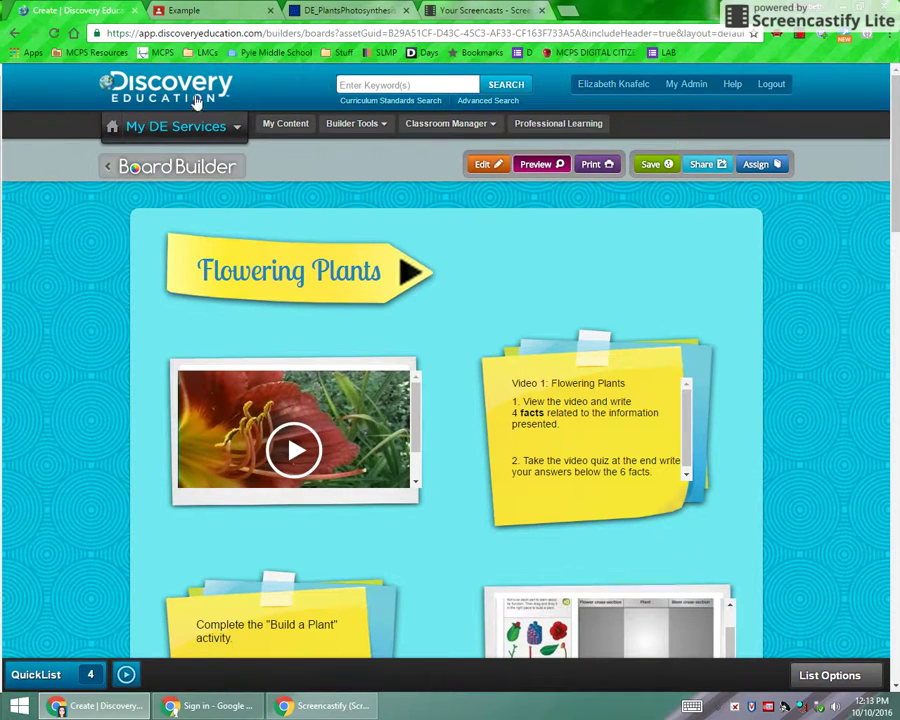
# Go back from the Flowering Plants board to the Discovery Education home page with the Hispanic Heritage Month banner.
pyautogui.click(198, 100)
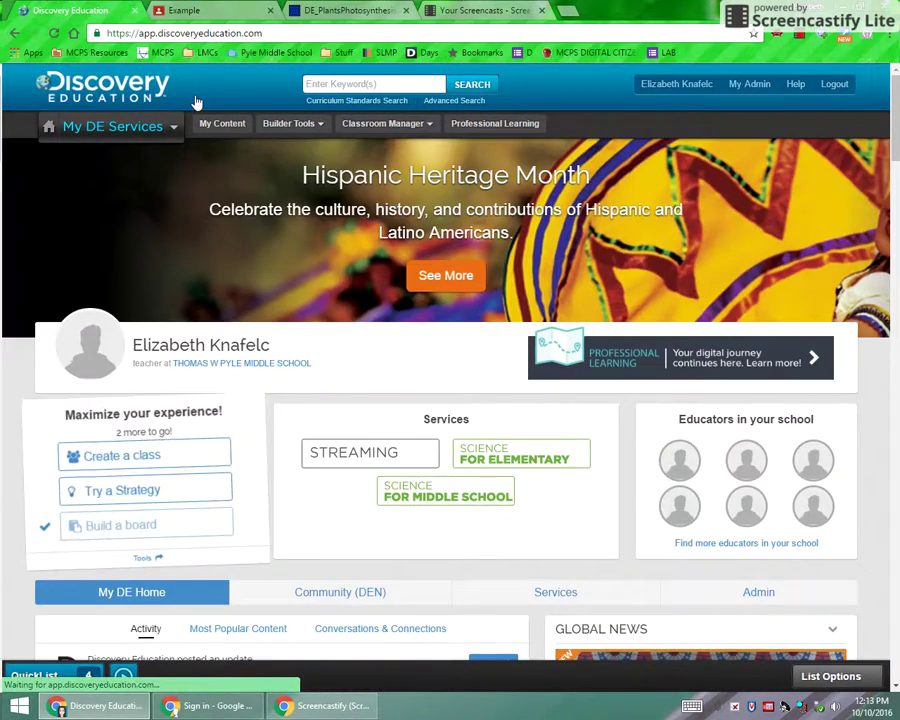